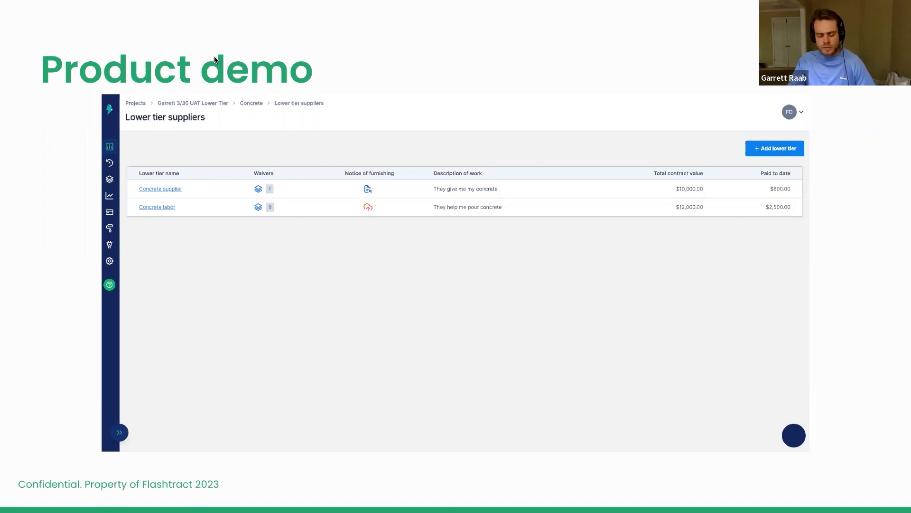
Step: Switch from the slides to Flashtract in the browser and open the Concrete contract of the 4/5 Webinar project
key("ctrl+Left")
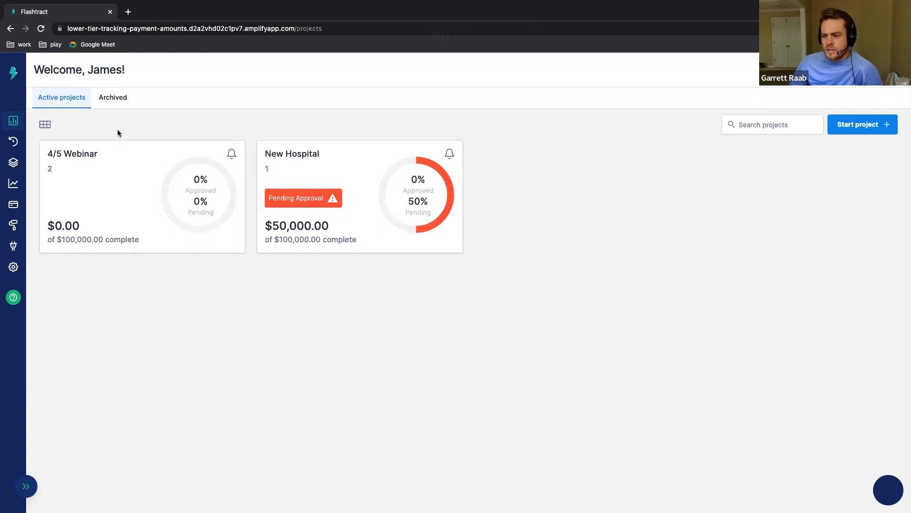
left_click(83, 174)
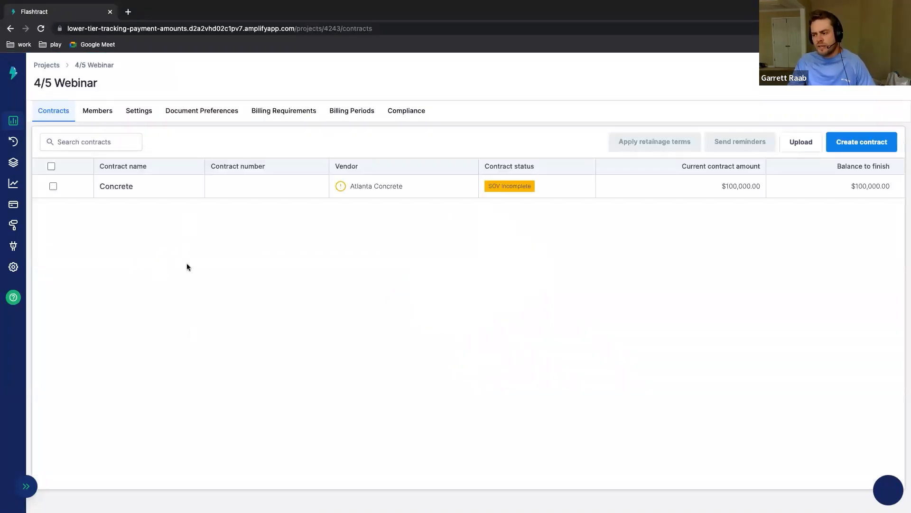
left_click(181, 191)
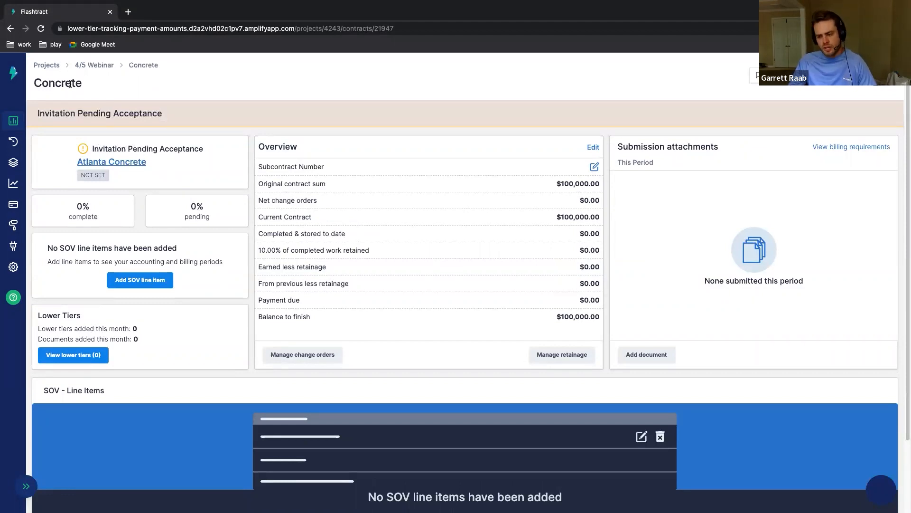
Step: Examine the Concrete contract page, especially the Lower Tiers summary of lower tiers and documents added this month
scroll(238, 299, "down", 2)
scroll(238, 301, "up", 2)
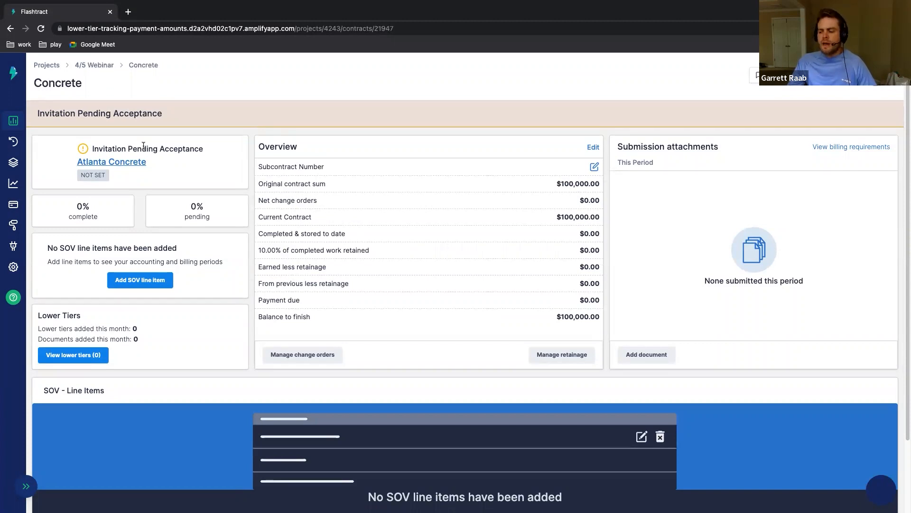
scroll(212, 299, "down", 2)
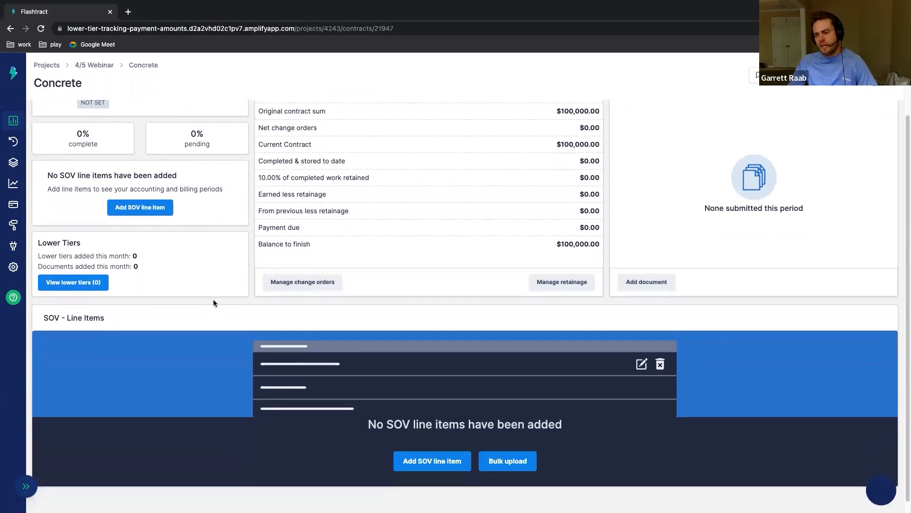
scroll(218, 312, "up", 2)
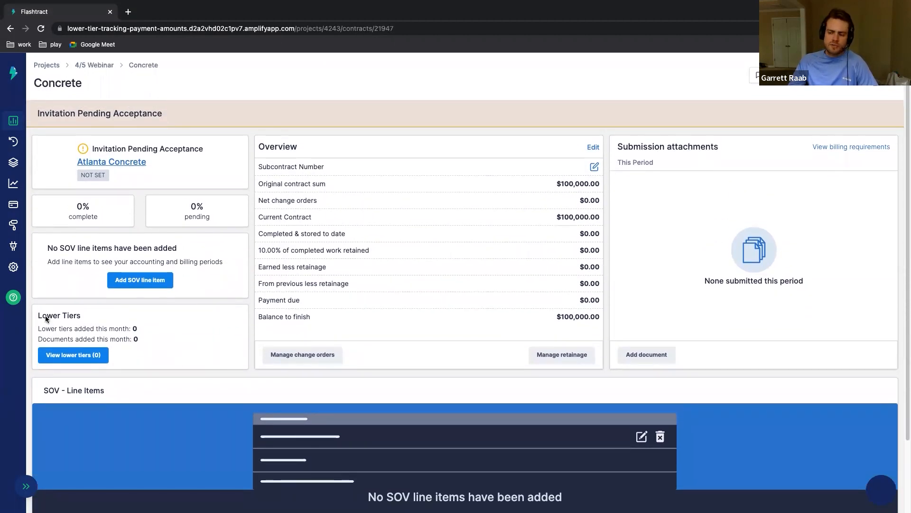
left_click_drag(35, 311, 88, 317)
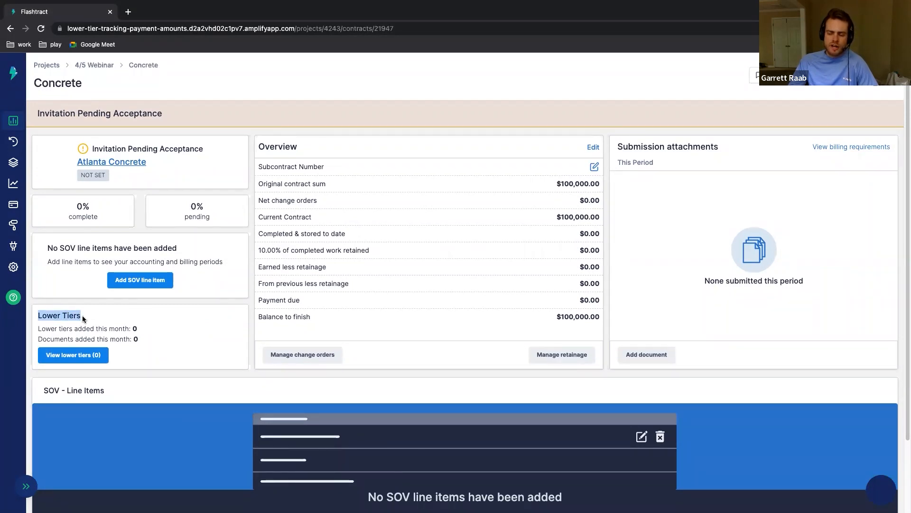
left_click(87, 317)
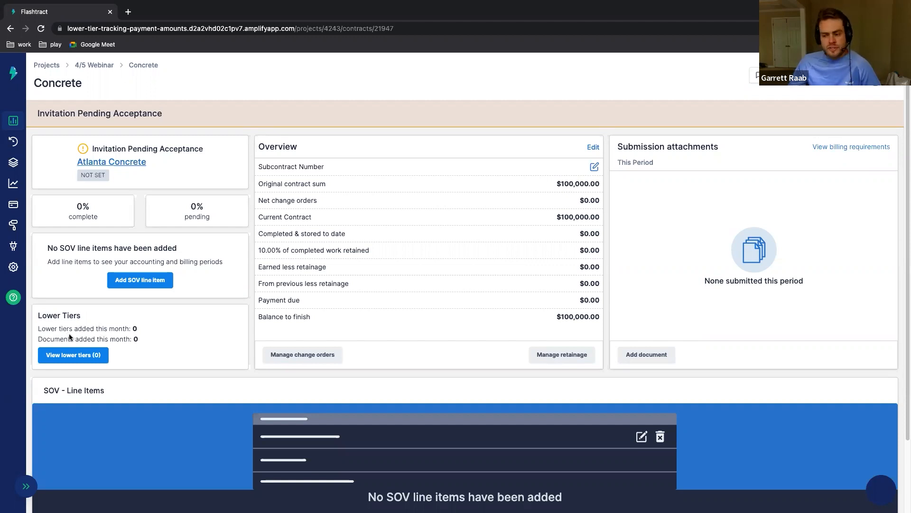
left_click_drag(37, 338, 141, 339)
left_click(132, 325)
left_click(140, 339)
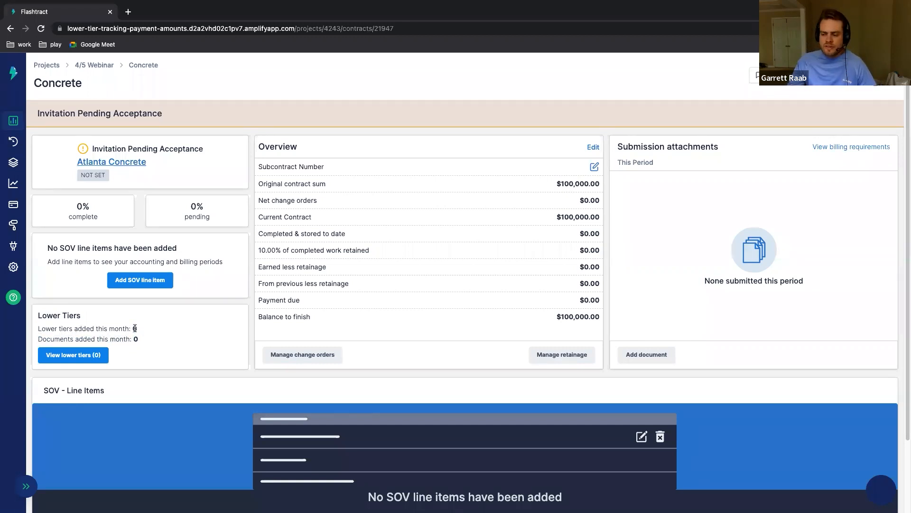
Step: Start a new lower tier for the contract, with company name Concrete Material Supplier and company type Supplier
left_click(95, 356)
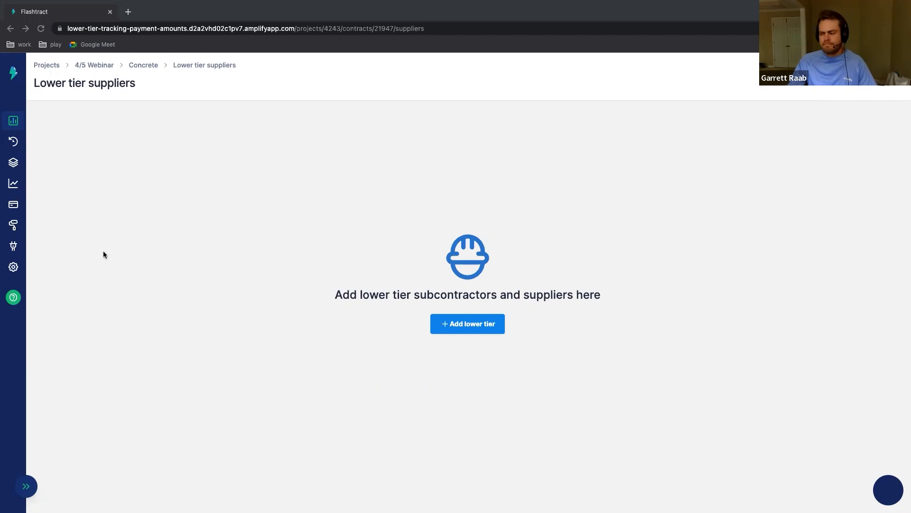
left_click(173, 189)
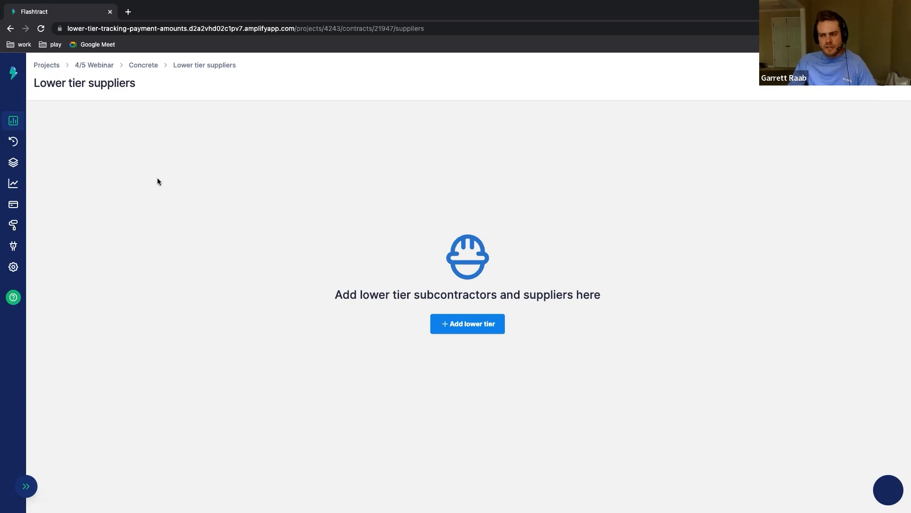
left_click(475, 330)
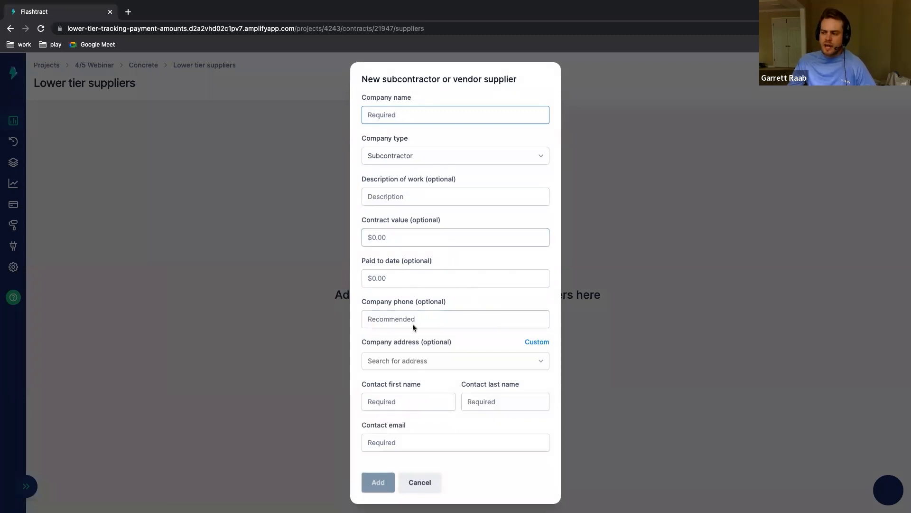
left_click(420, 116)
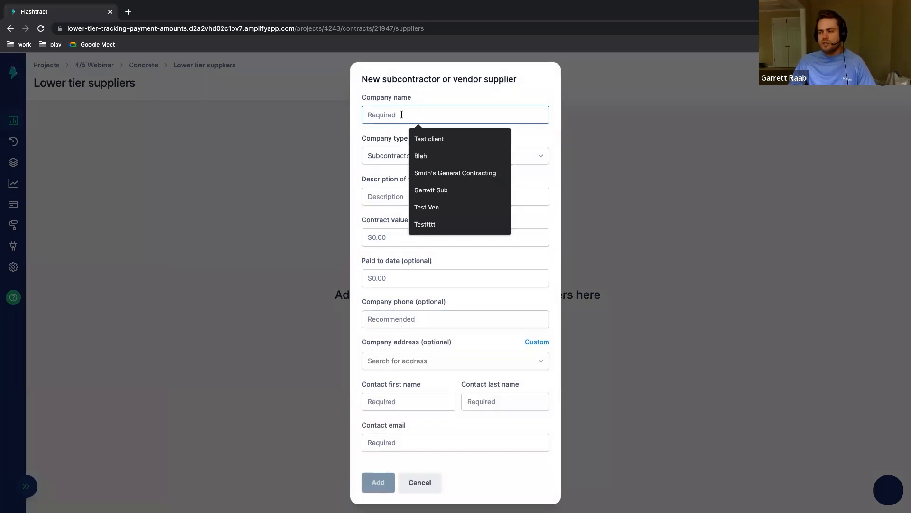
type("Concr")
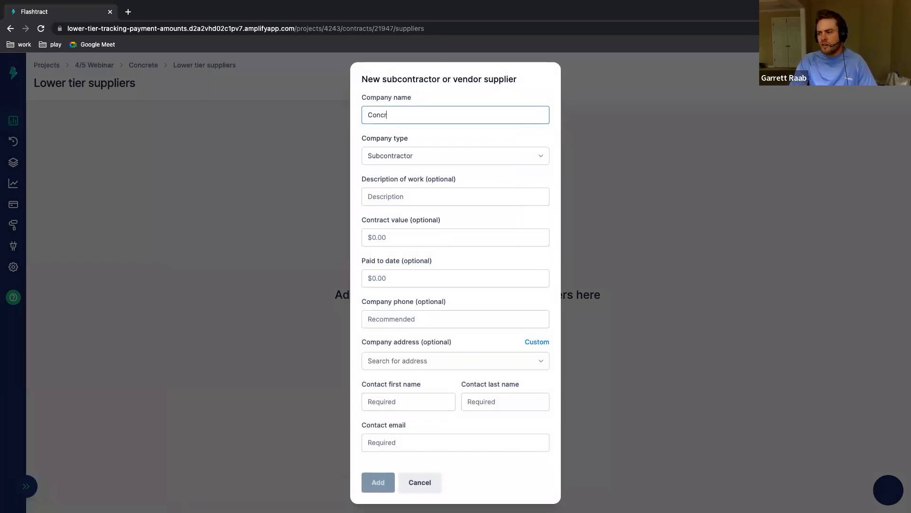
type("ete Material")
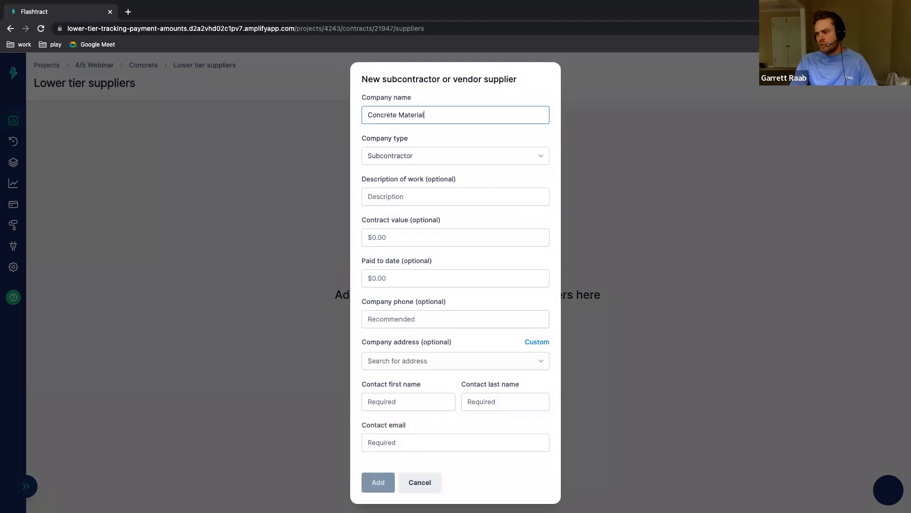
type(" Supplier")
left_click(425, 159)
left_click(421, 195)
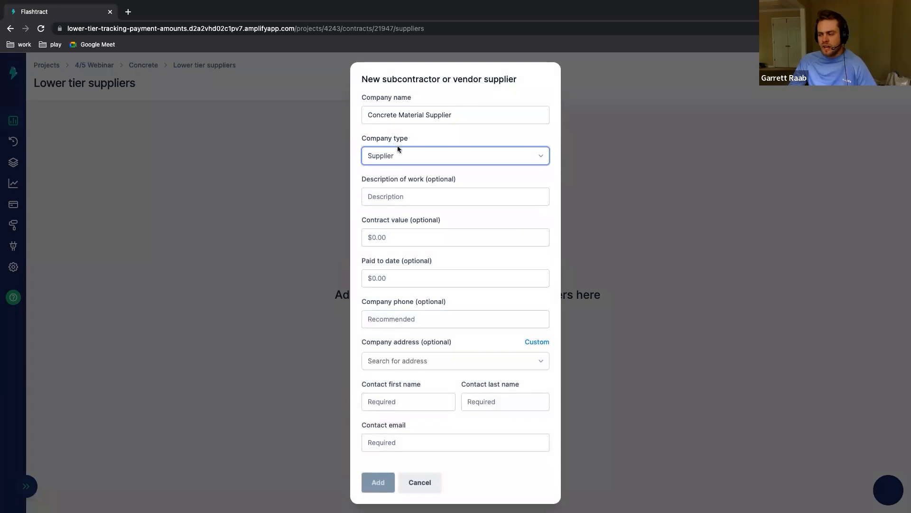
Step: Describe the supplier's work as "4000lbs of concrete" and set the contract value to $25,000.00
left_click(421, 196)
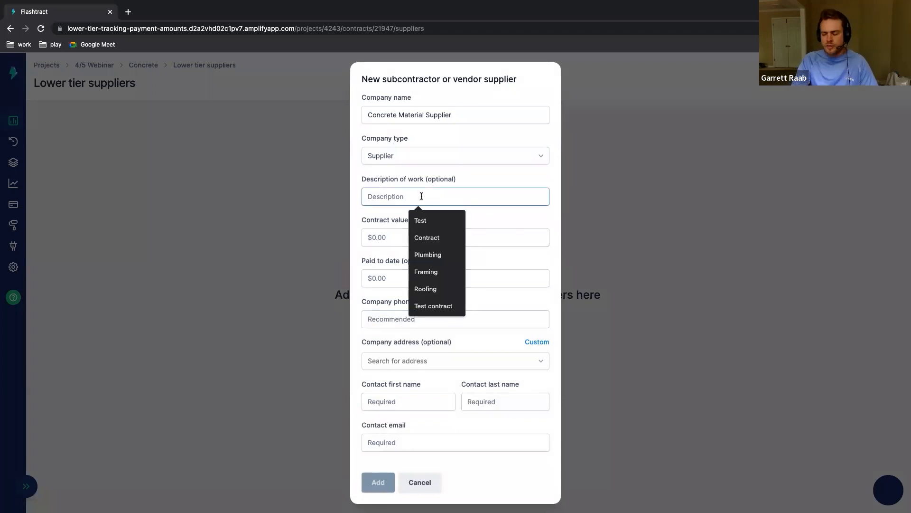
type("4000lb ")
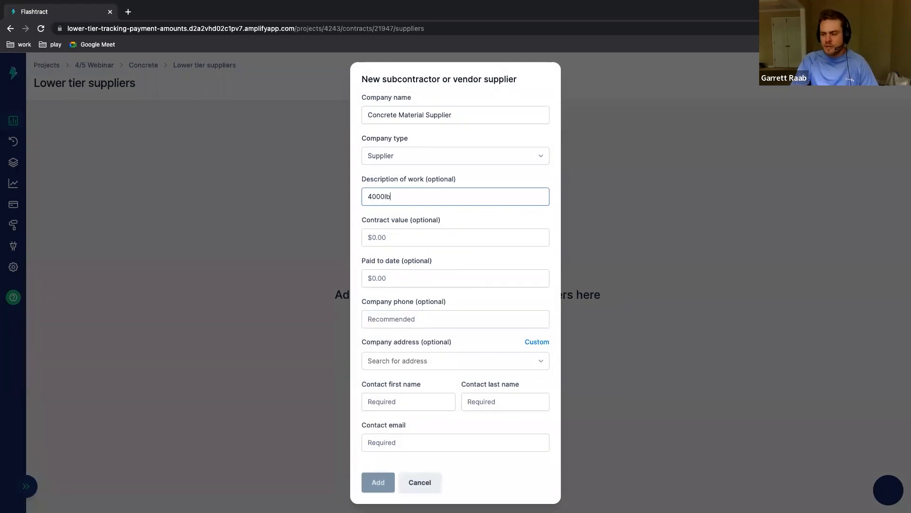
type("s of concrete")
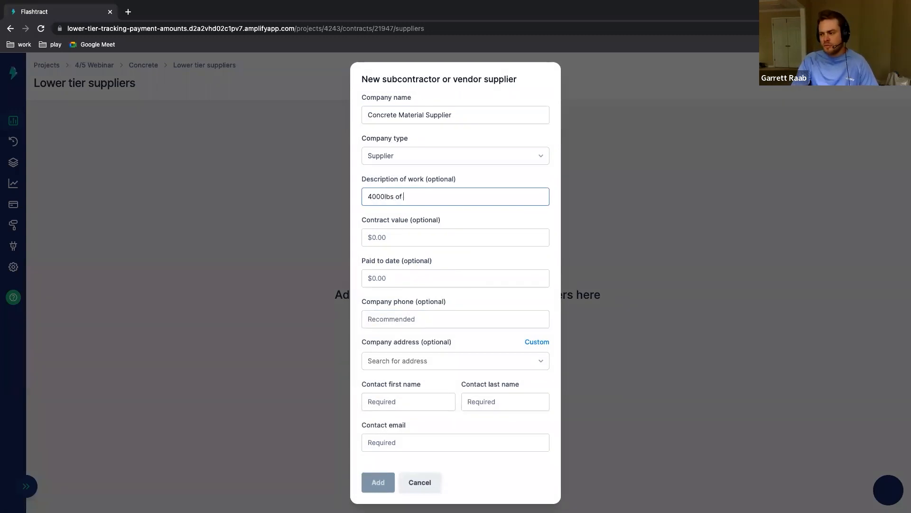
left_click(466, 234)
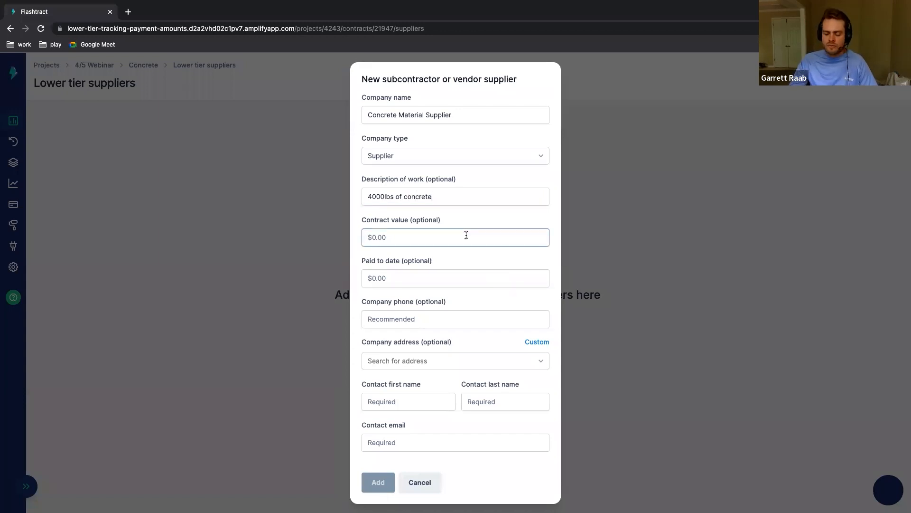
type("250000.00")
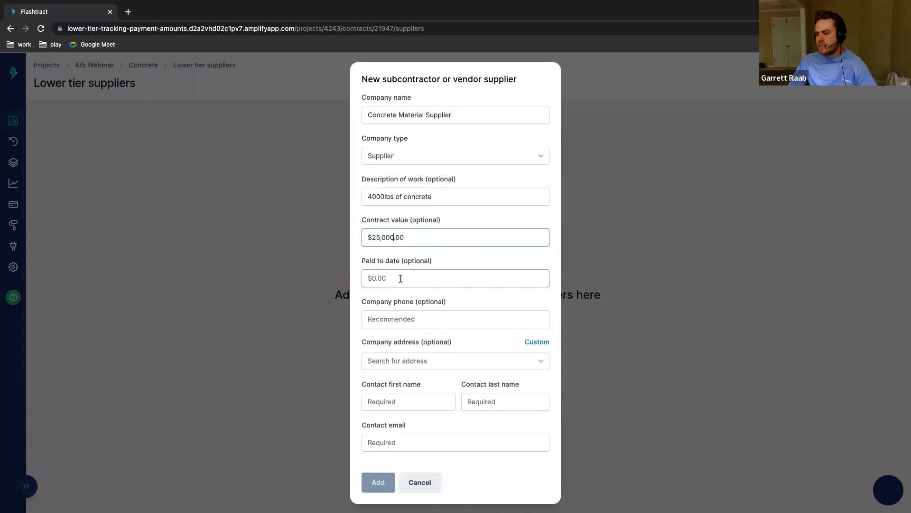
Step: Enter the supplier contact's first name, last name and e-mail, and add the supplier to the lower tiers
left_click(417, 401)
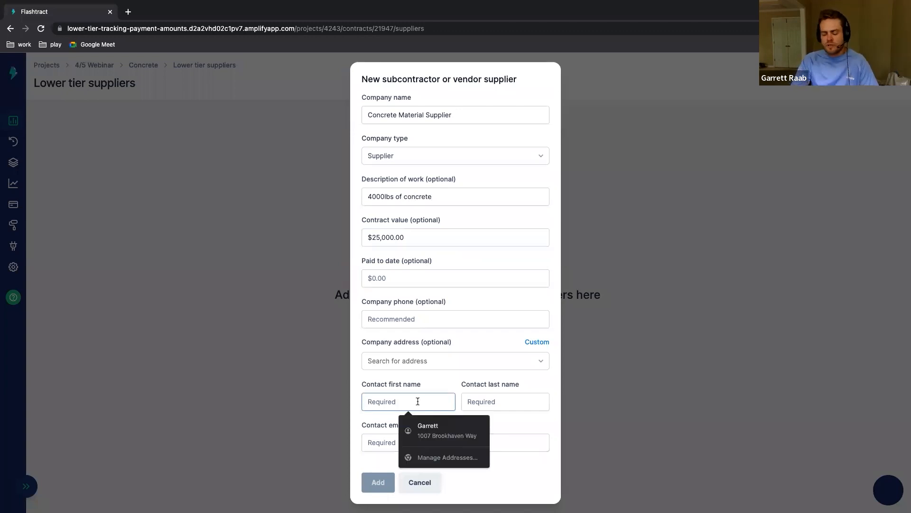
type("Jim")
key("Tab")
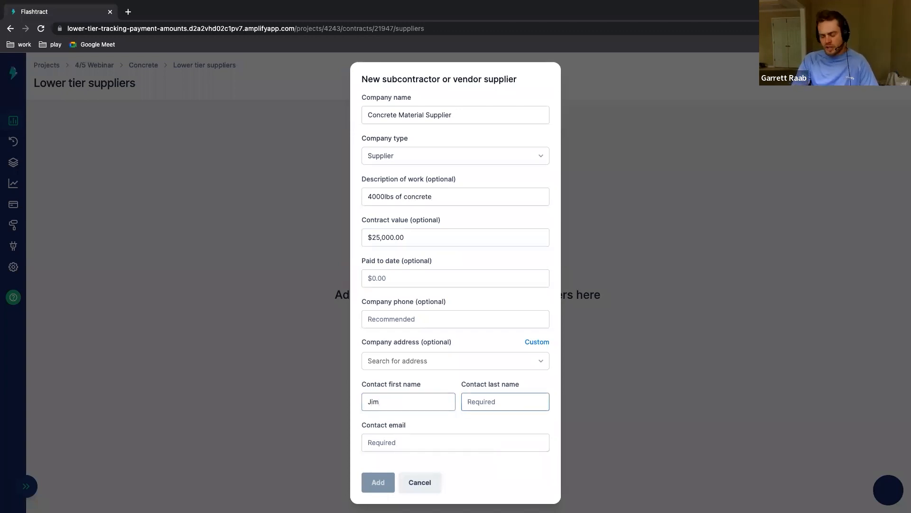
type("Smith")
key("Tab")
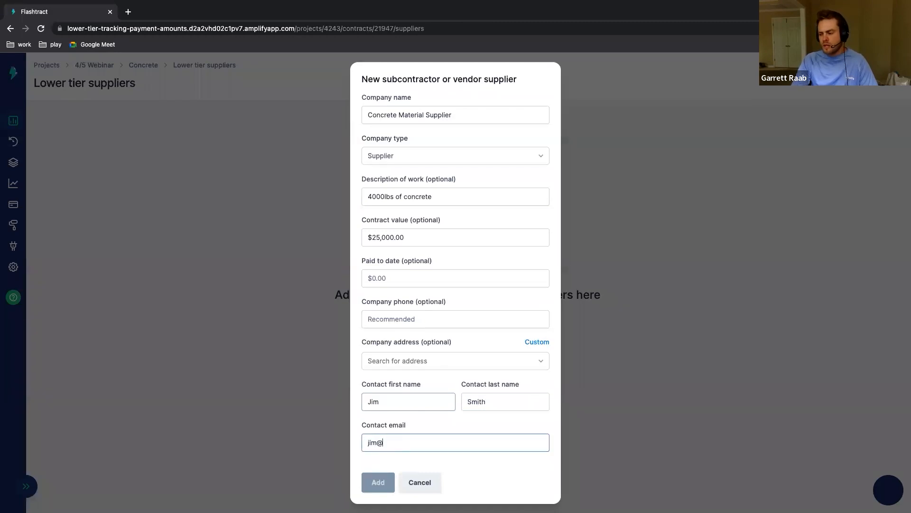
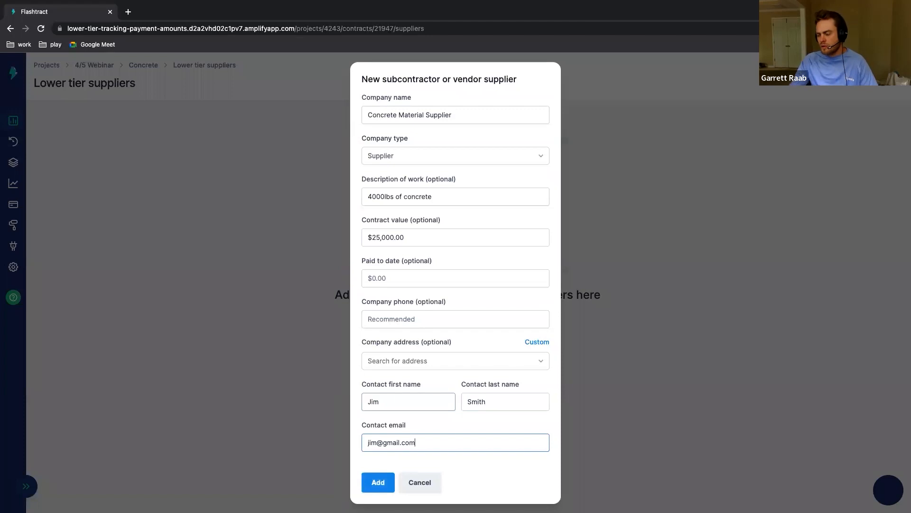
left_click(388, 482)
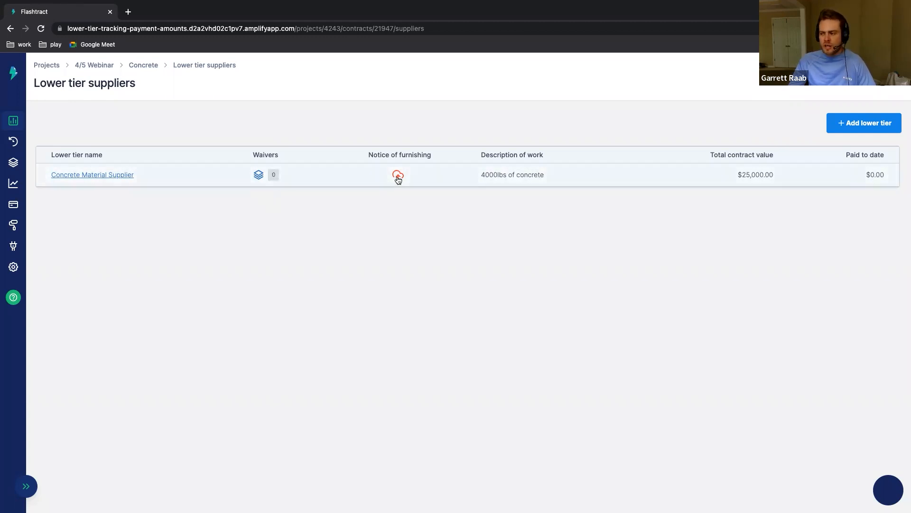
Step: Upload liens-noticeof-commencement-law.pdf as the notice of furnishing for Concrete Material Supplier
left_click(398, 177)
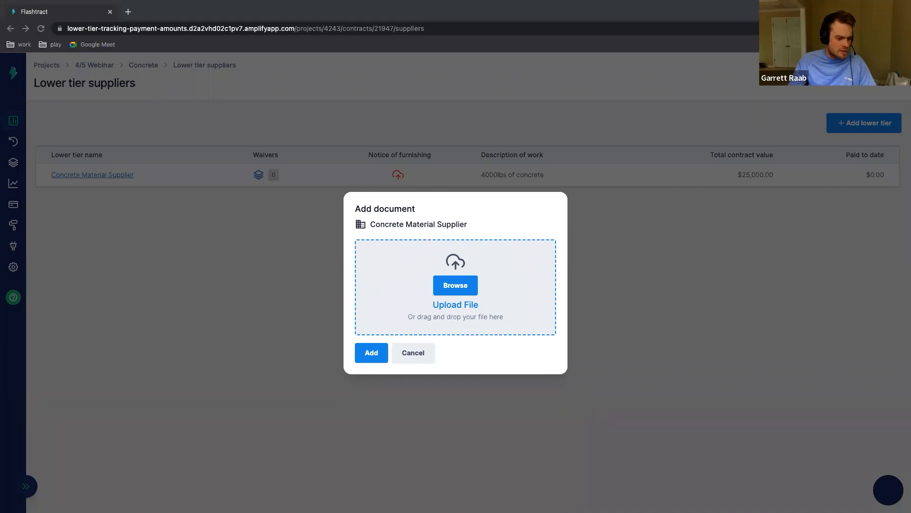
left_click_drag(57, 303, 503, 294)
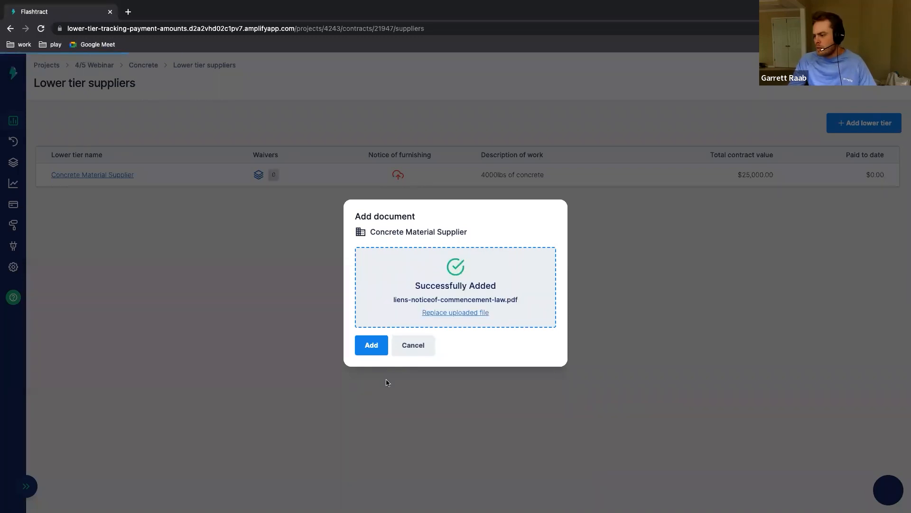
left_click(373, 345)
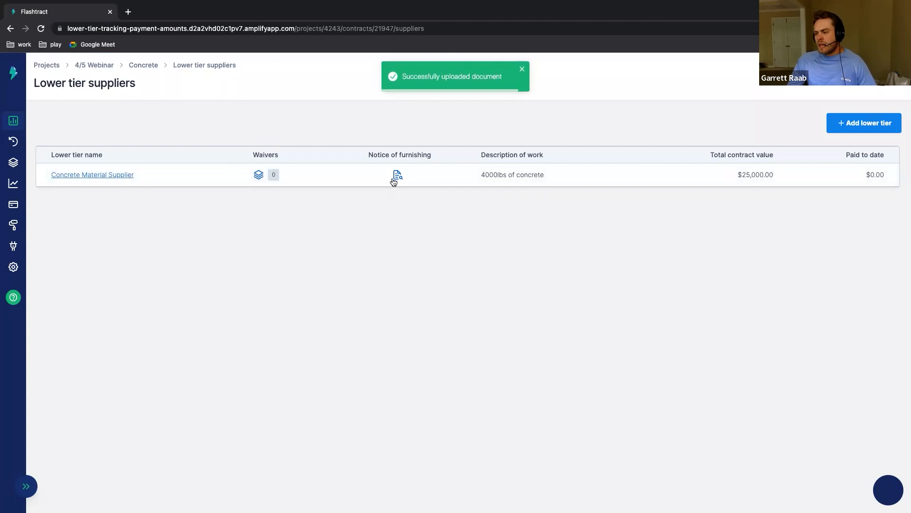
Step: View the uploaded notice of furnishing for Concrete Material Supplier, and close the document
left_click(398, 175)
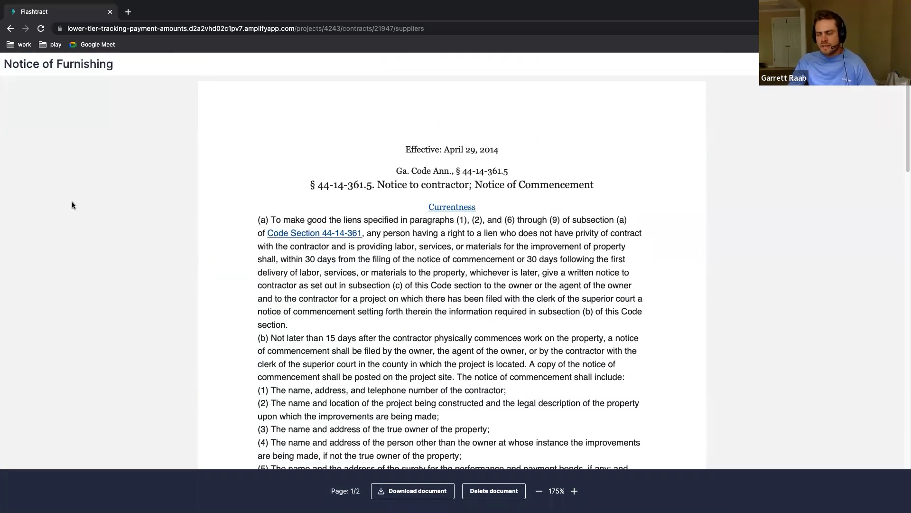
scroll(349, 261, "down", 10)
scroll(348, 261, "up", 10)
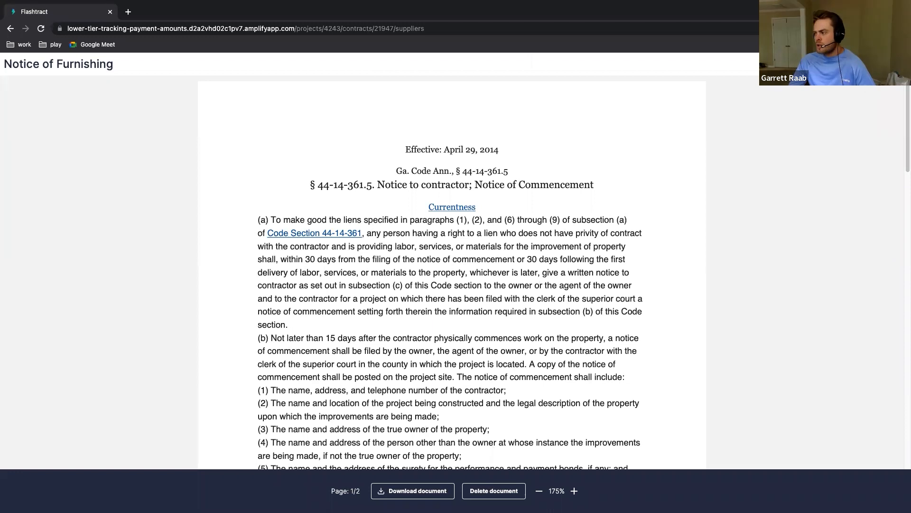
left_click(896, 63)
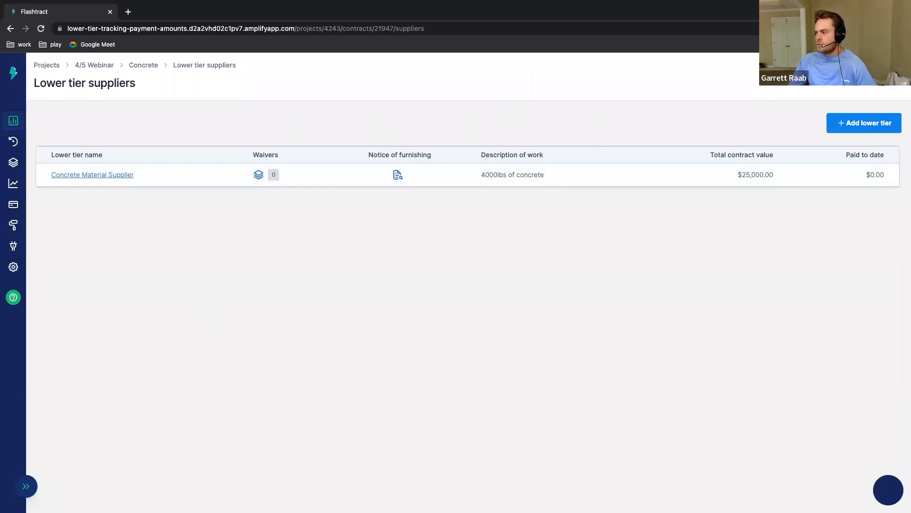
Step: Log out and log in to the subcontractor's account with its e-mail address and password
left_click(887, 76)
left_click(837, 115)
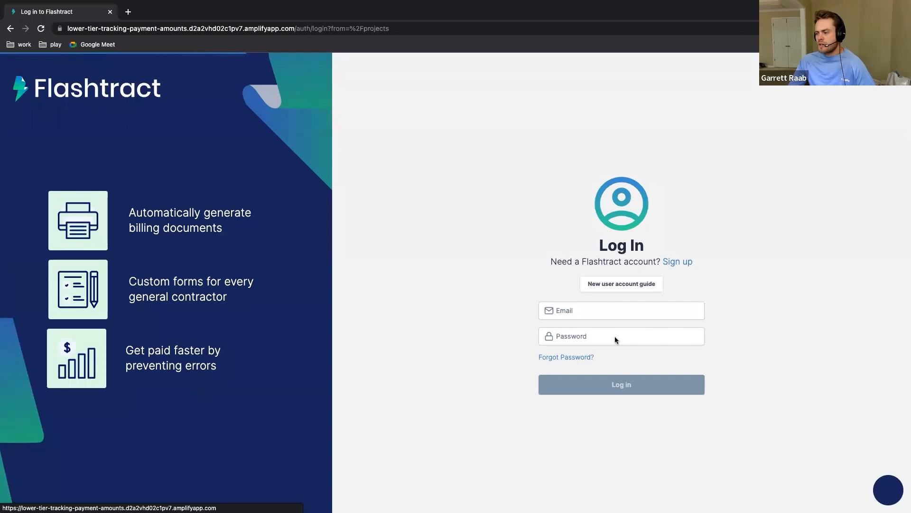
left_click(615, 311)
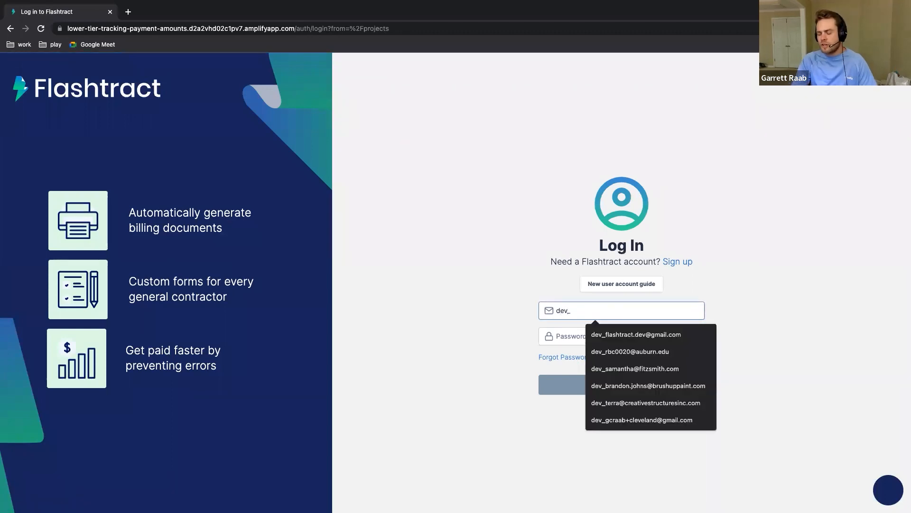
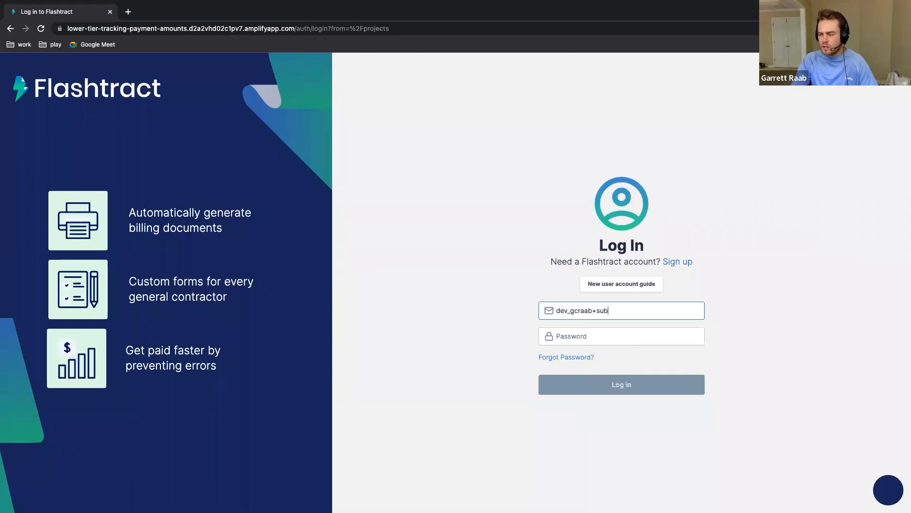
key("Tab")
type("•••••••")
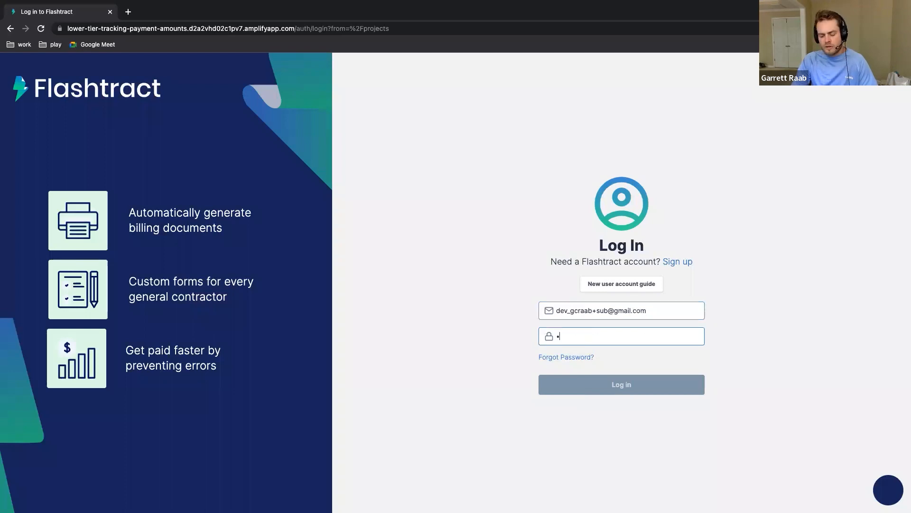
type("•••")
key("Return")
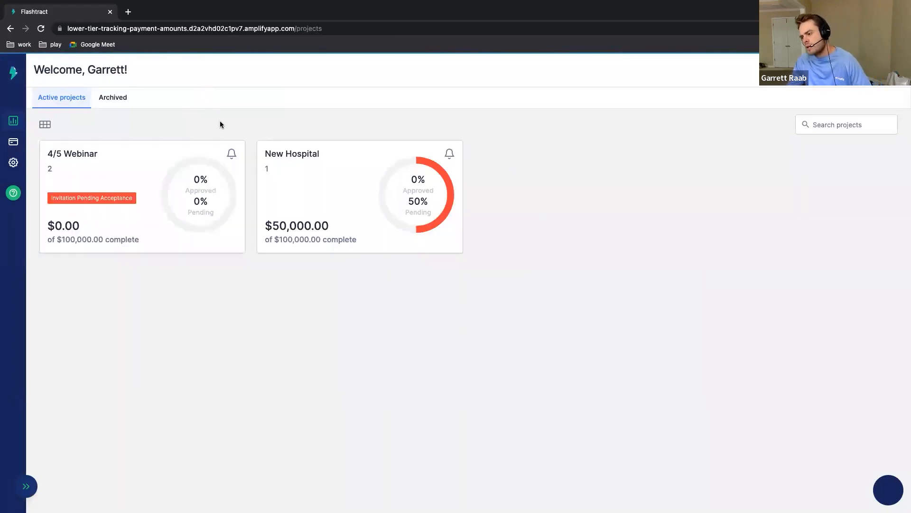
Step: Open the Concrete contract of the 4/5 Webinar project and accept its pending invitation
left_click(78, 198)
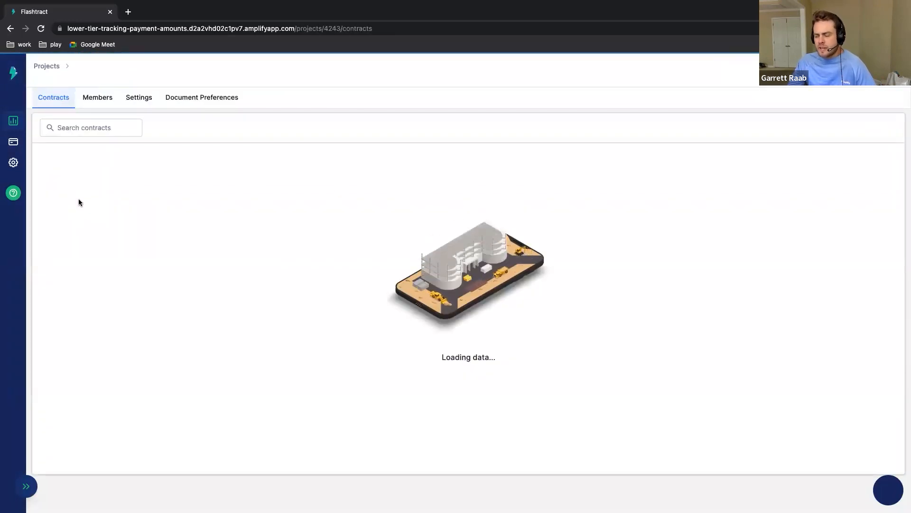
left_click(180, 188)
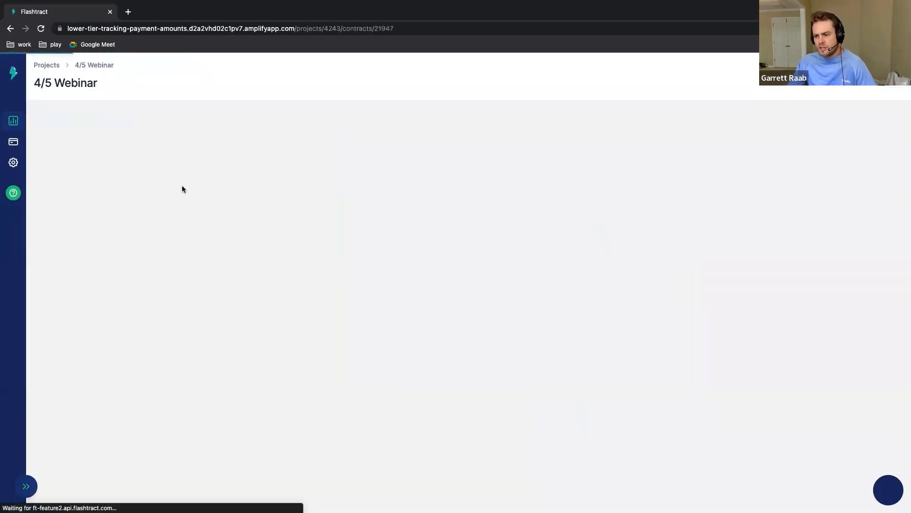
left_click(873, 120)
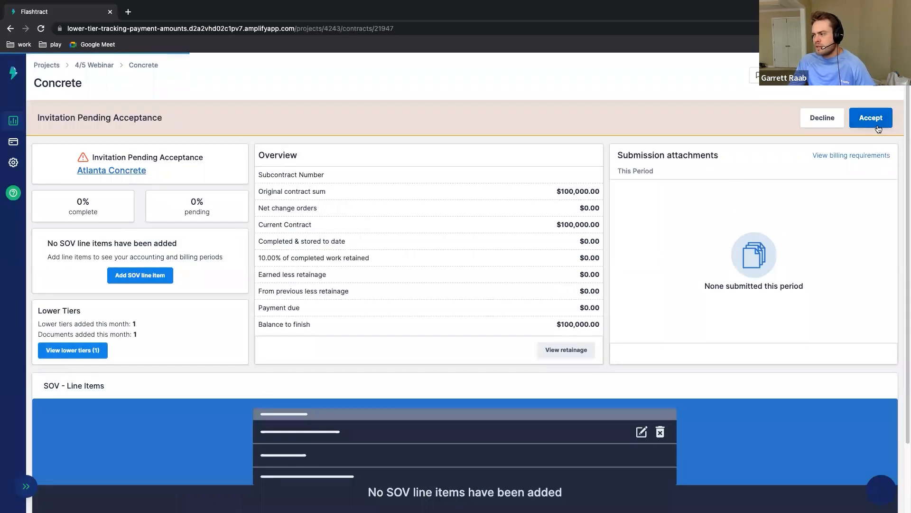
Step: Add an SOV line item described as "One" with a scheduled value of $100,000.00, and save the SOV
scroll(429, 279, "down", 1)
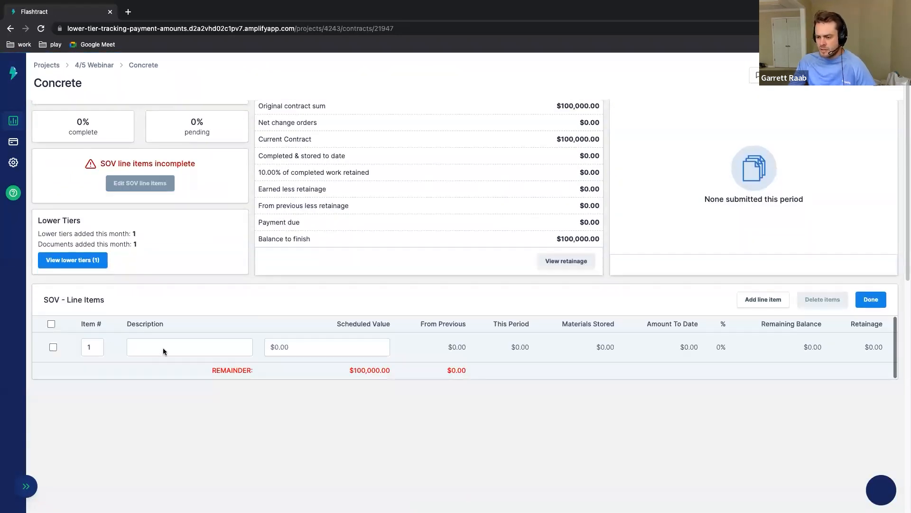
left_click(163, 348)
type("One")
key("Tab")
type("100000")
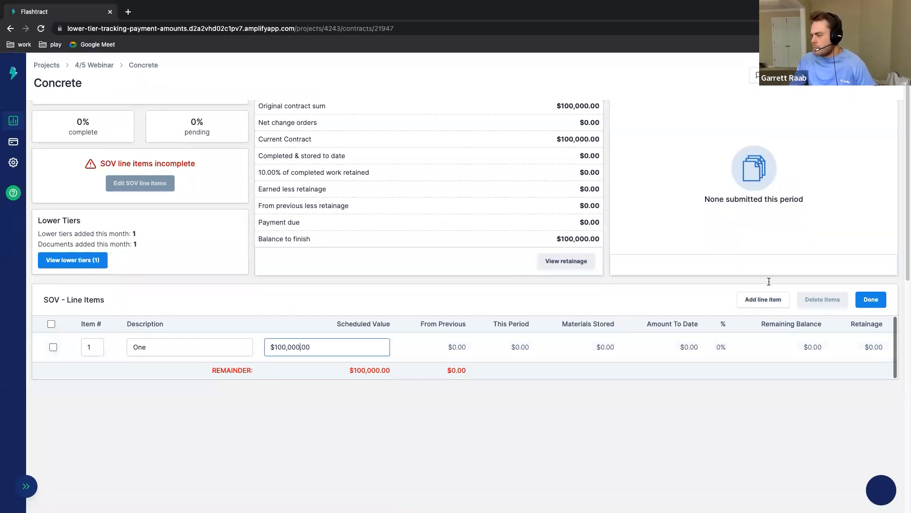
left_click(869, 300)
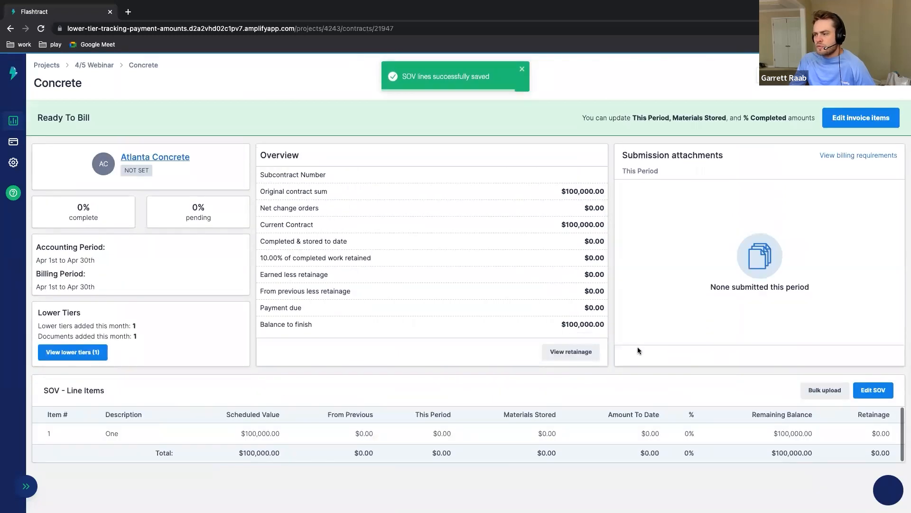
Step: Set the invoice completion of line item One to 25% and save the invoice
left_click(861, 117)
left_click(687, 432)
type("25")
left_click(730, 382)
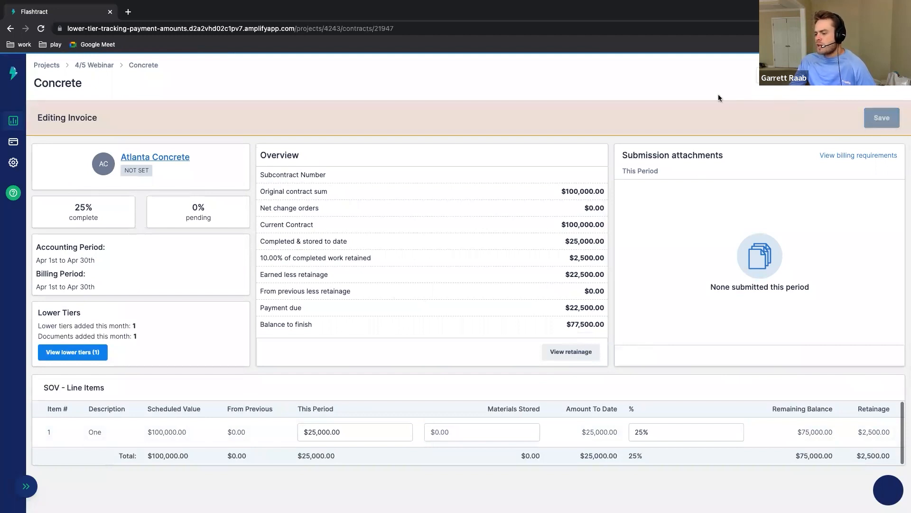
left_click(880, 119)
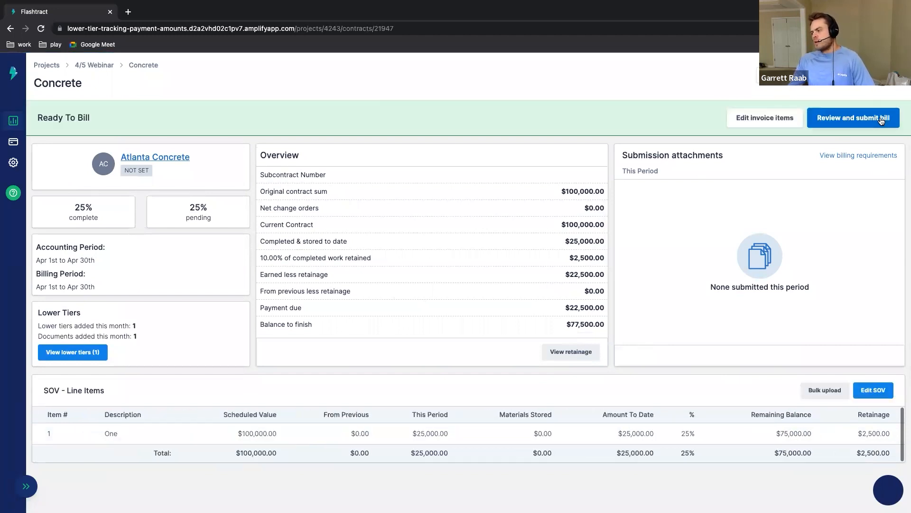
Step: Proceed with the bill to lower tier reporting and set Concrete Material Supplier's estimated payment for this period to $2,000.00
left_click(881, 120)
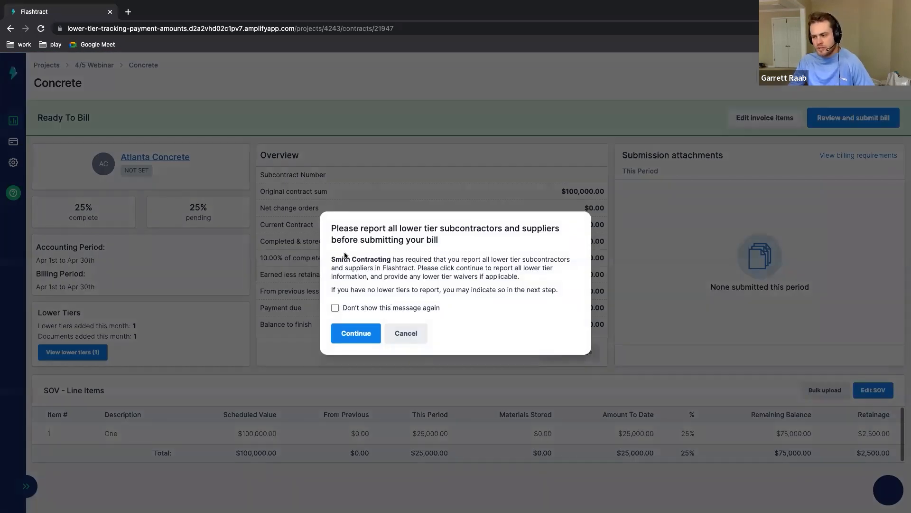
left_click_drag(333, 260, 382, 257)
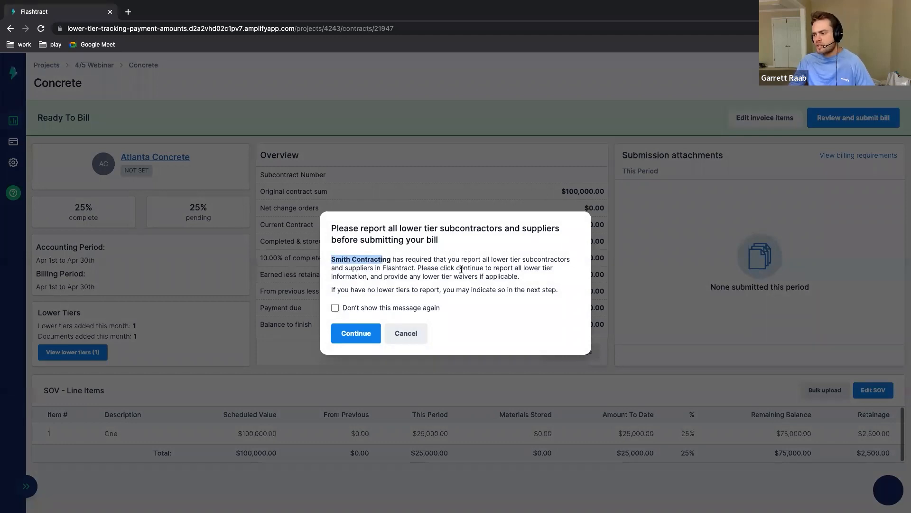
left_click(365, 335)
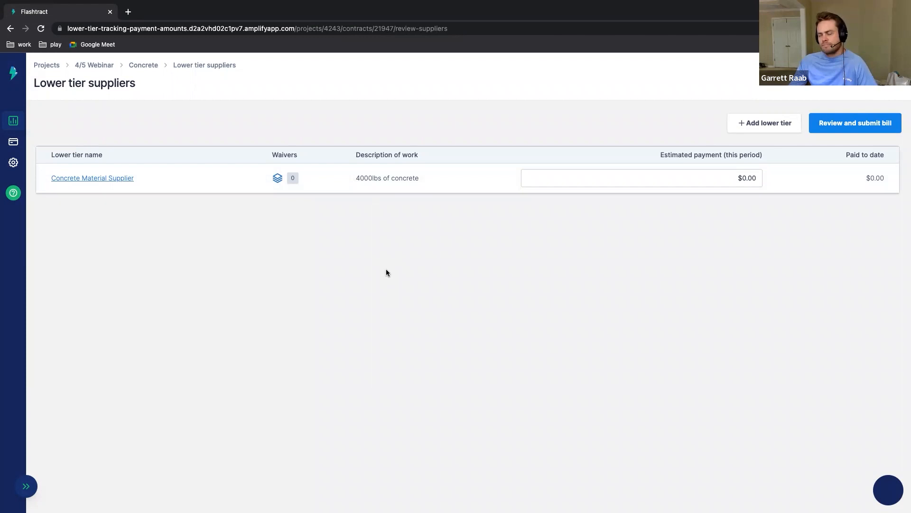
left_click(743, 177)
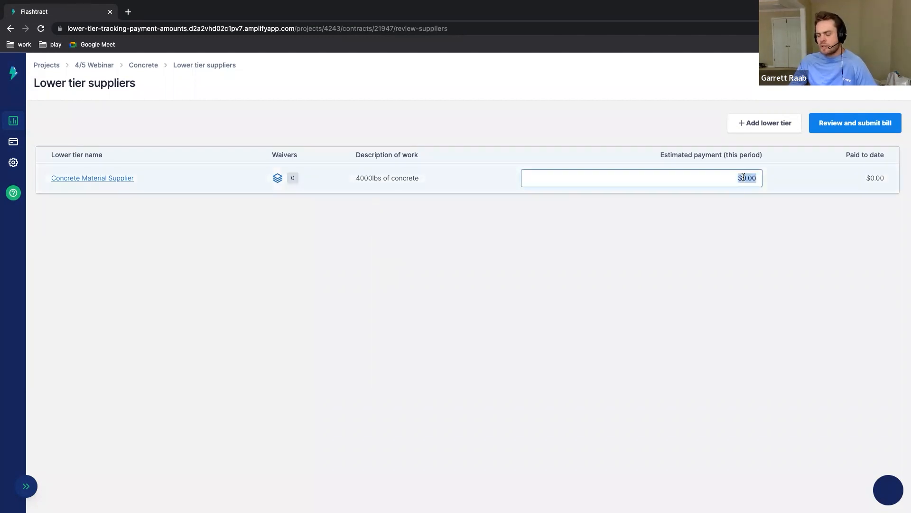
type("2,00")
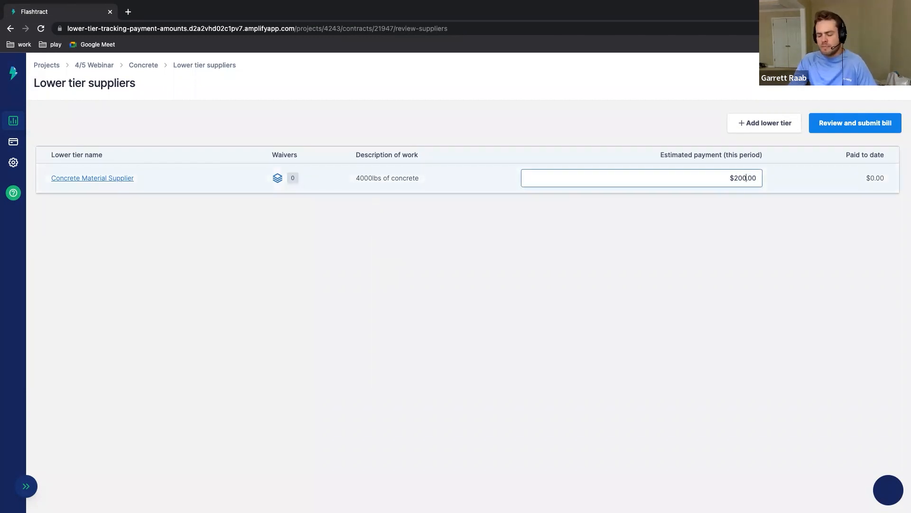
type("0")
left_click(534, 245)
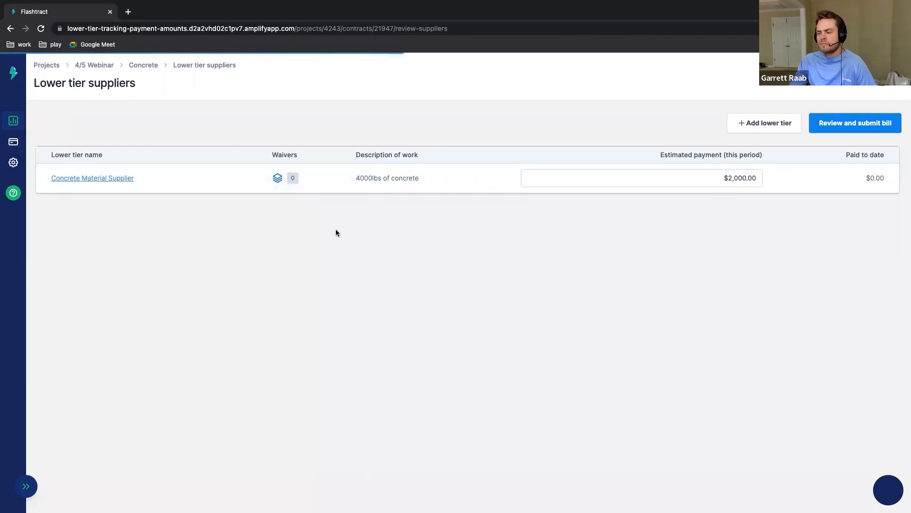
Step: Upload Lien_Release.pdf as a Progress Waiver for Concrete Material Supplier in the Apr 1 - Apr 30, 2023 pay period, and close its documents
left_click(278, 181)
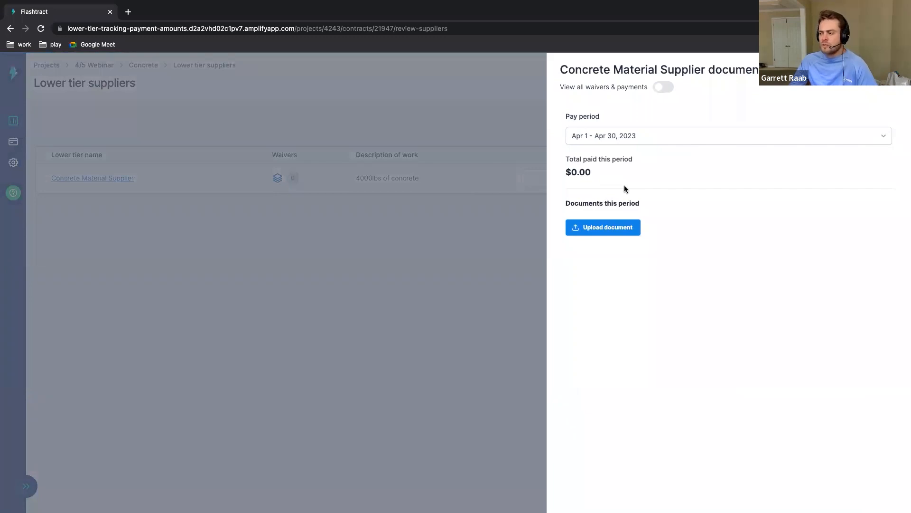
left_click(624, 231)
left_click(421, 237)
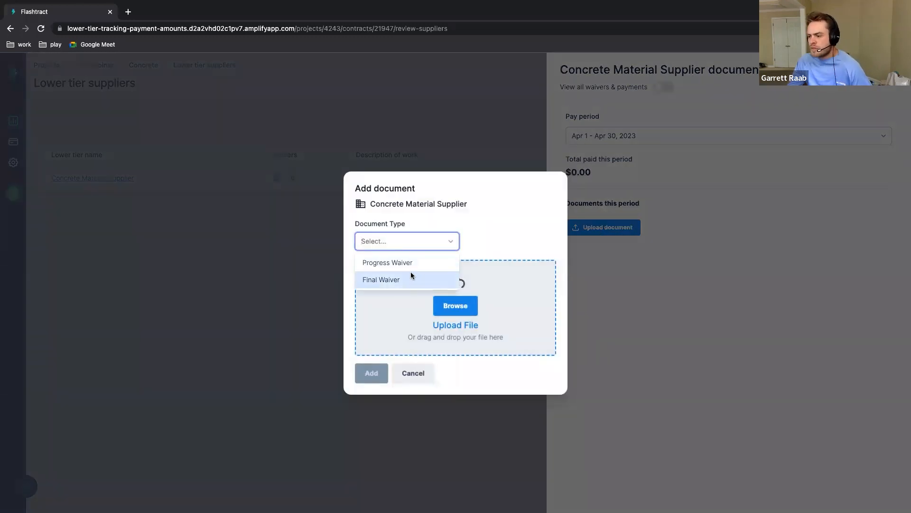
left_click(411, 264)
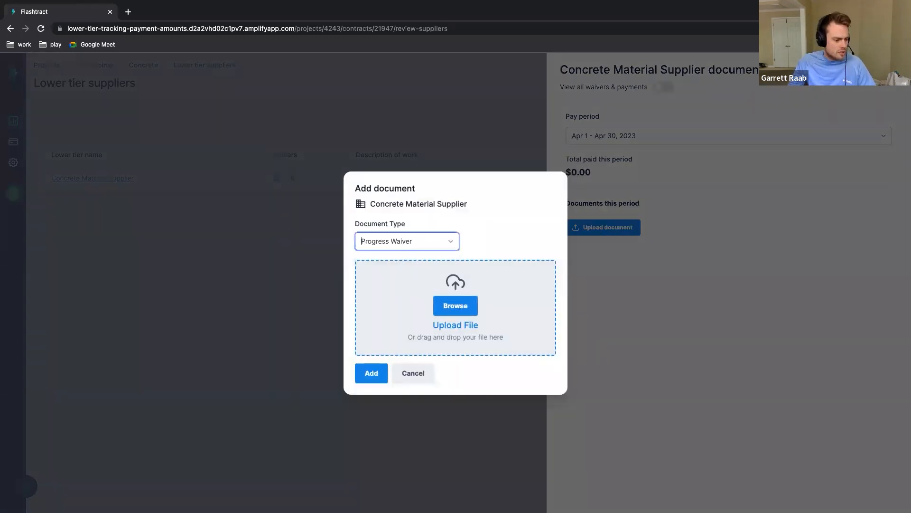
left_click_drag(186, 284, 432, 309)
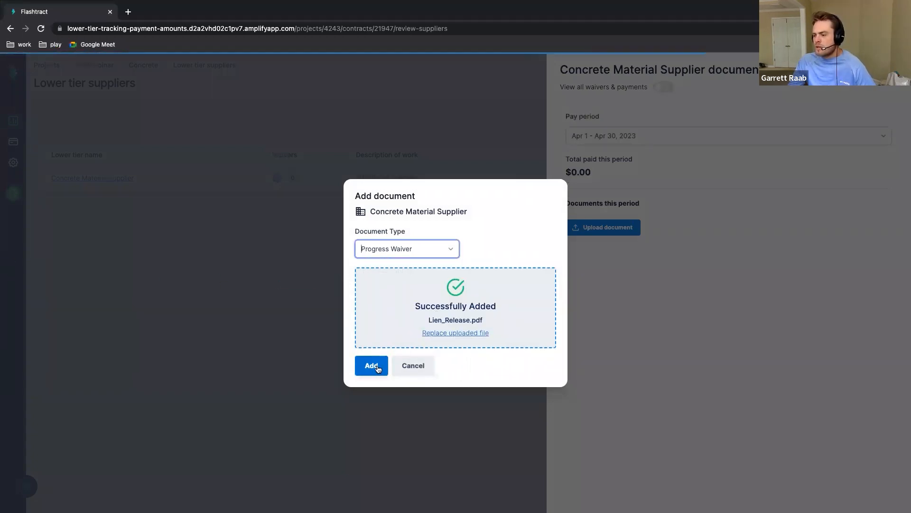
left_click(372, 365)
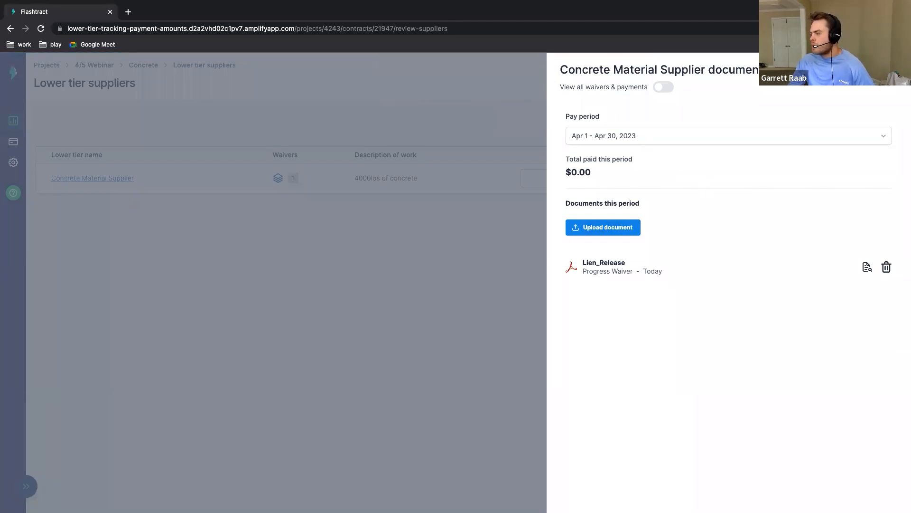
left_click(896, 66)
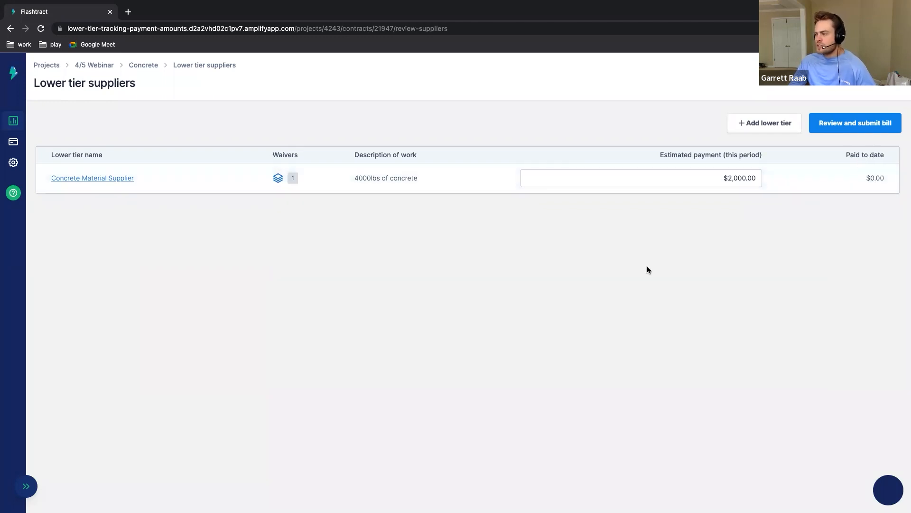
Step: Submit the lower tier report and confirm the reporting affidavit to continue to the bill's documents
left_click(827, 129)
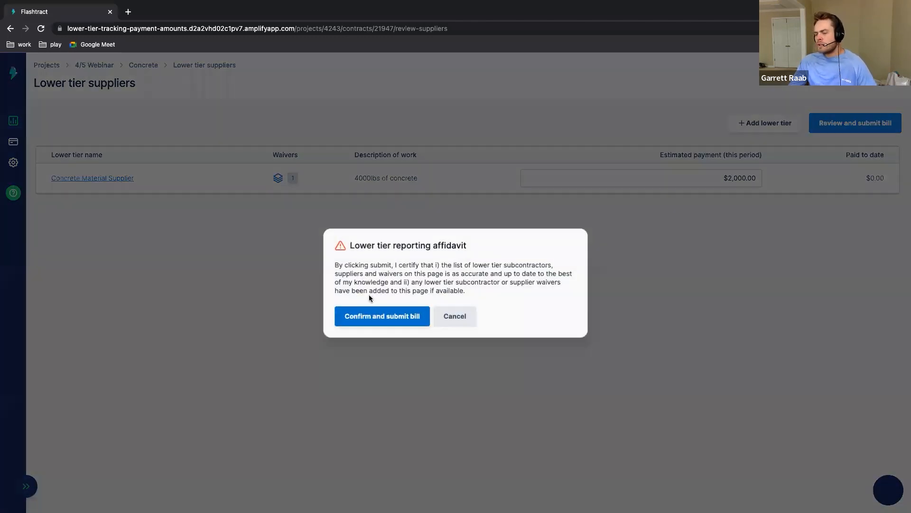
left_click_drag(336, 264, 499, 288)
left_click(498, 286)
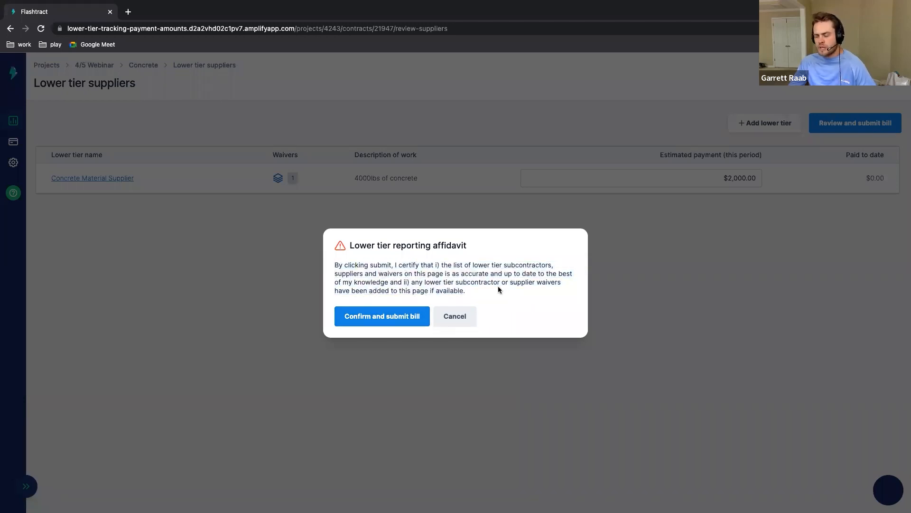
left_click(392, 318)
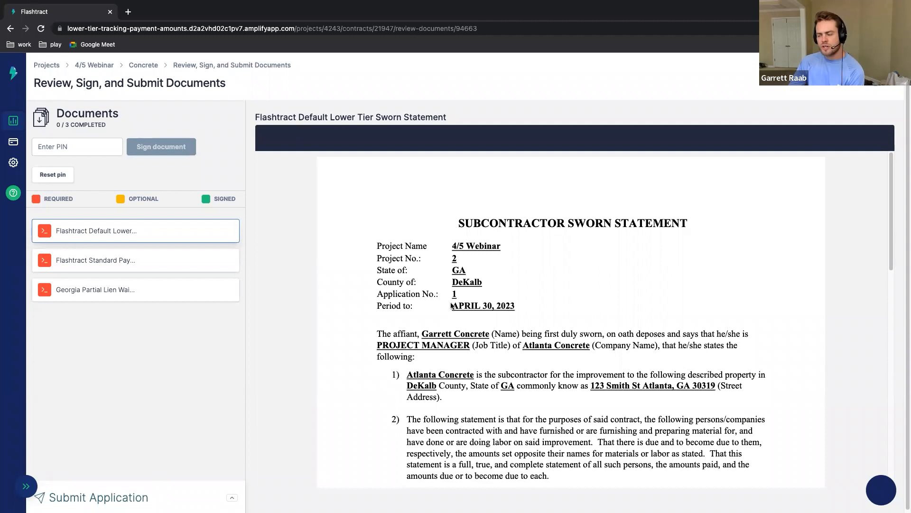
Step: Examine the Subcontractor Sworn Statement, including its affiant details, supplier amounts table and signature block
scroll(468, 354, "down", 2)
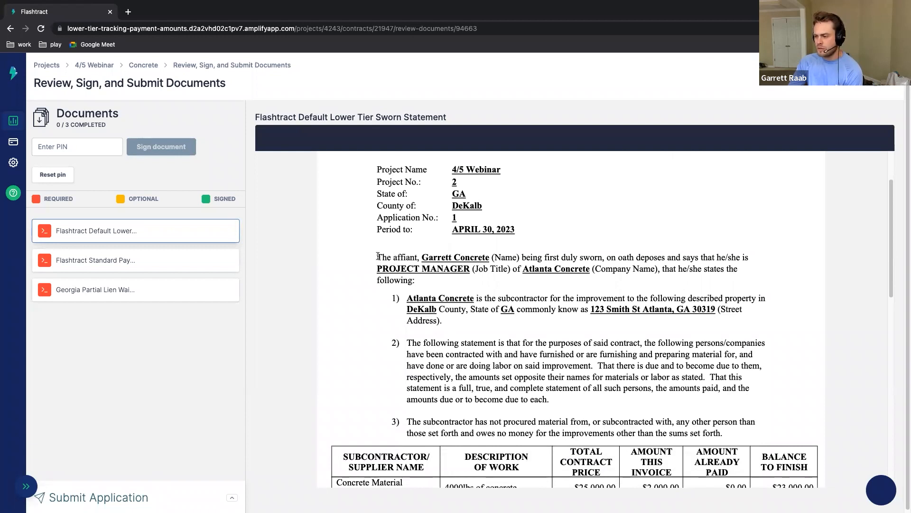
scroll(464, 272, "up", 2)
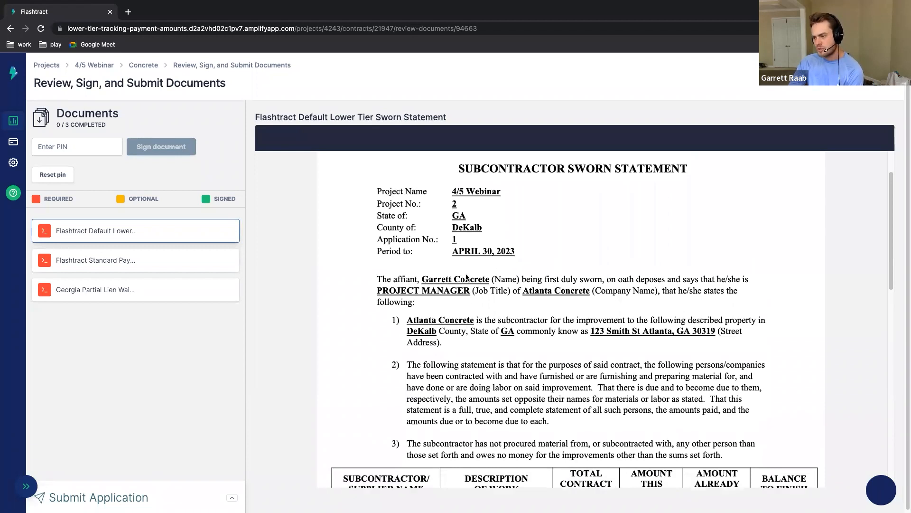
scroll(466, 273, "down", 5)
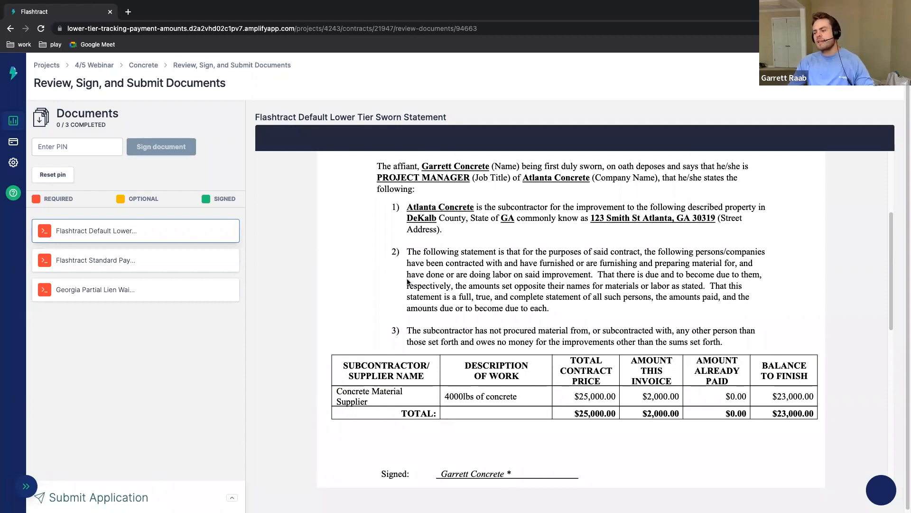
scroll(449, 298, "down", 3)
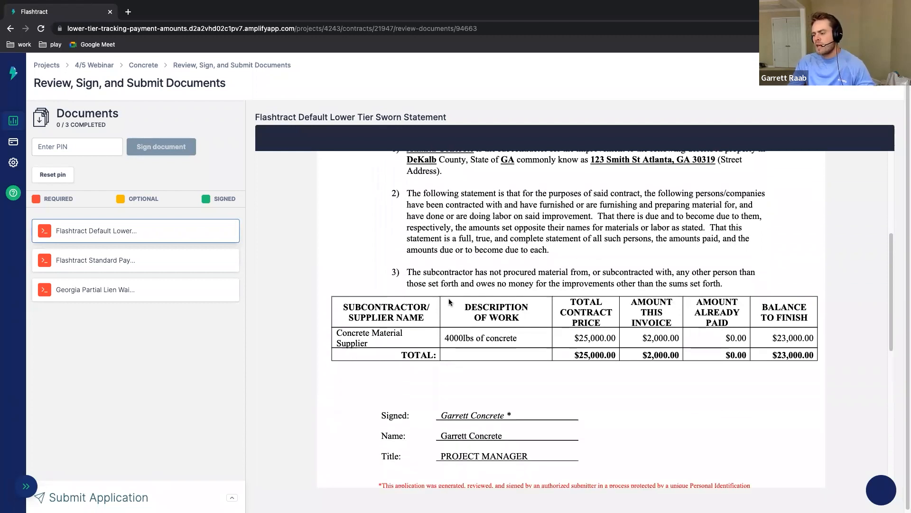
scroll(450, 304, "down", 3)
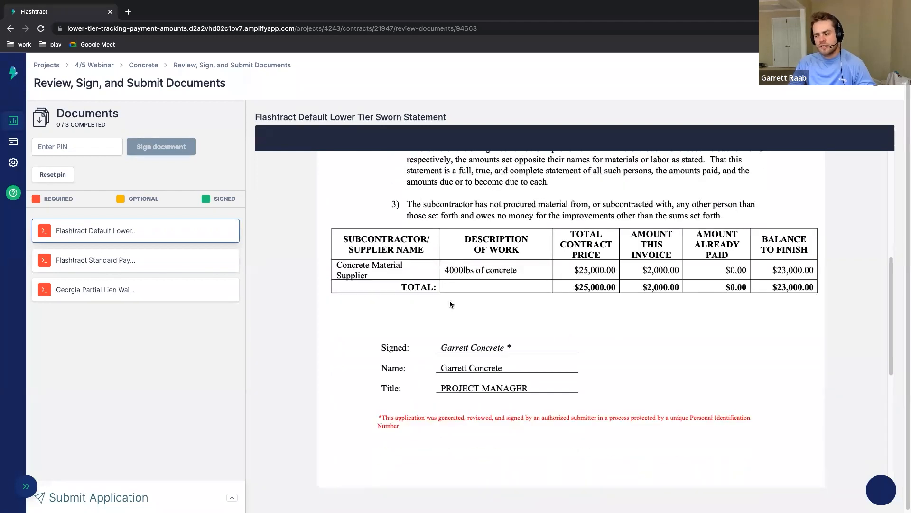
scroll(450, 304, "up", 3)
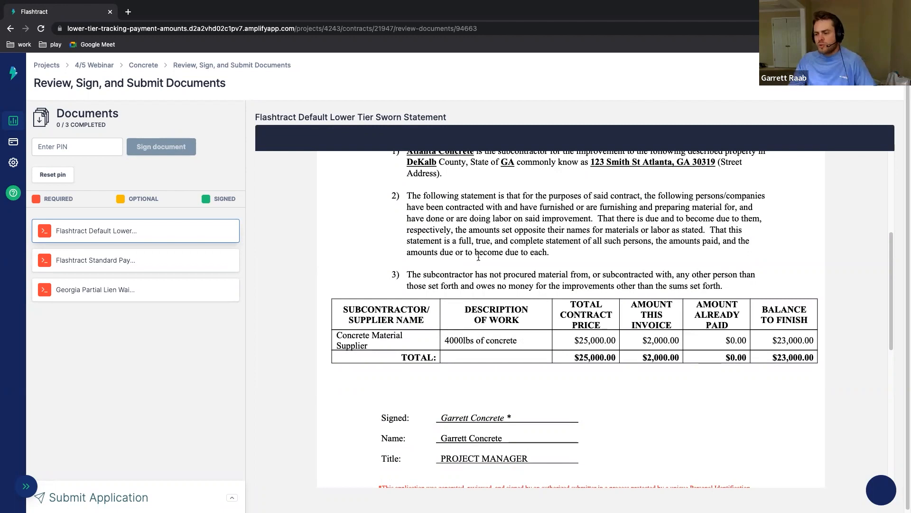
Step: Enter the signing PIN and sign the lower tier sworn statement, the standard pay application and the Georgia partial lien waiver
scroll(400, 372, "up", 5)
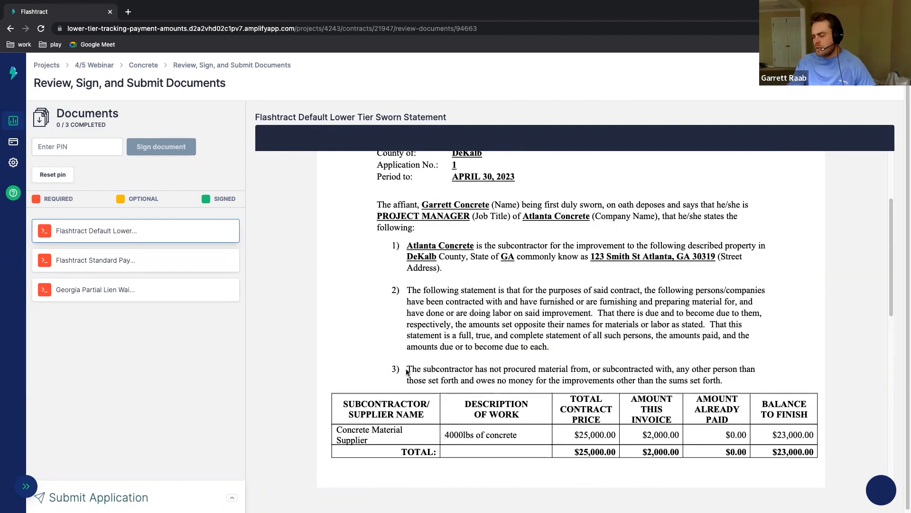
left_click(71, 147)
type("1234")
left_click(158, 147)
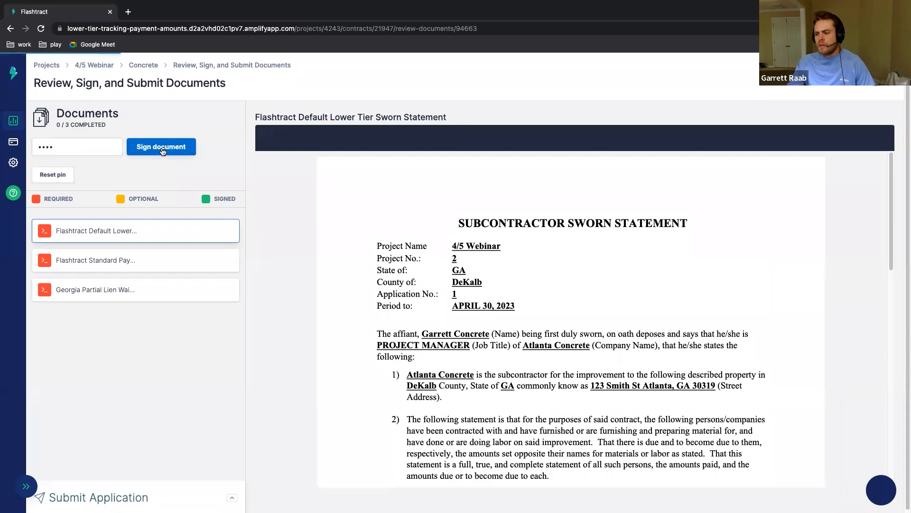
left_click(161, 150)
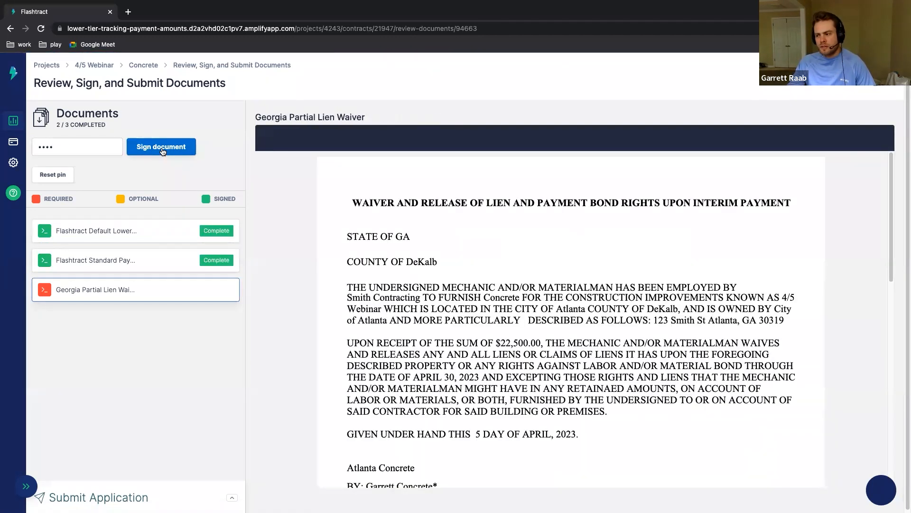
left_click(162, 151)
left_click(163, 152)
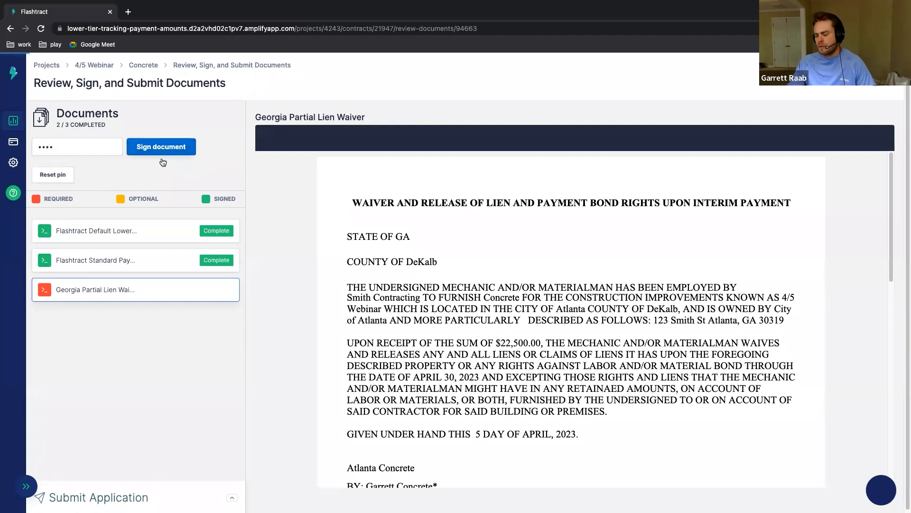
Step: Submit the signed billing application for the Concrete contract and confirm the submission
left_click(221, 496)
left_click(221, 496)
left_click(380, 296)
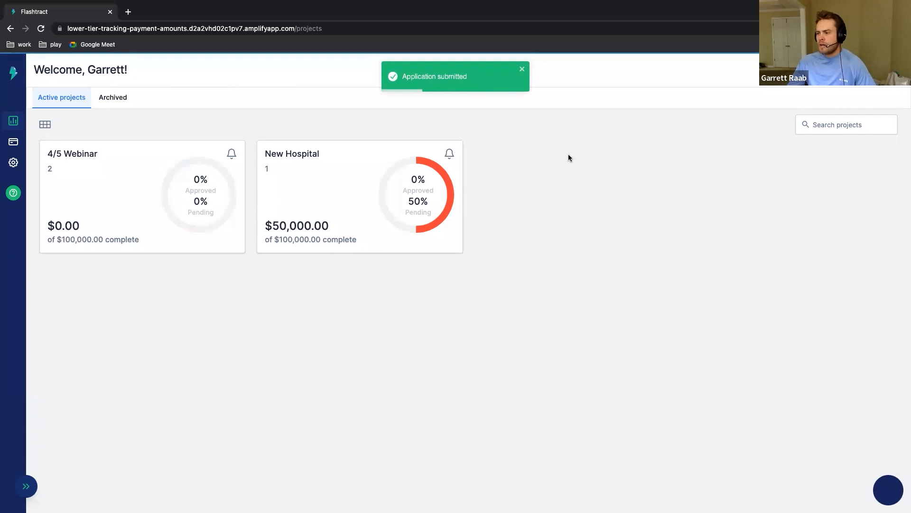
Step: Log out of the subcontractor account and log in to the general contractor account with its e-mail and password
left_click(892, 69)
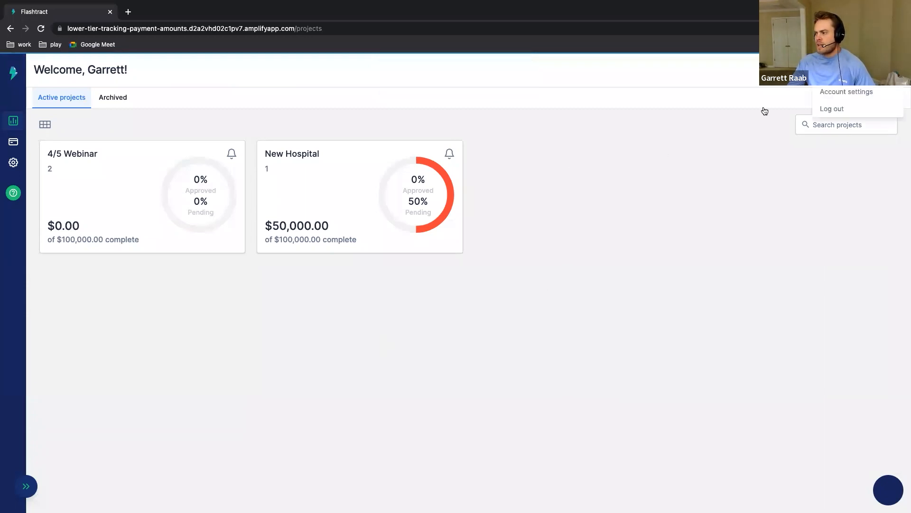
left_click(833, 107)
left_click(591, 313)
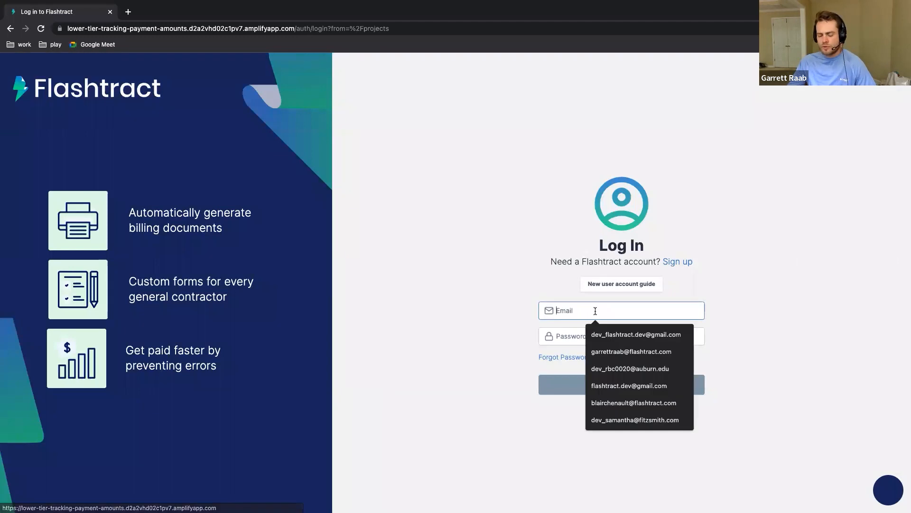
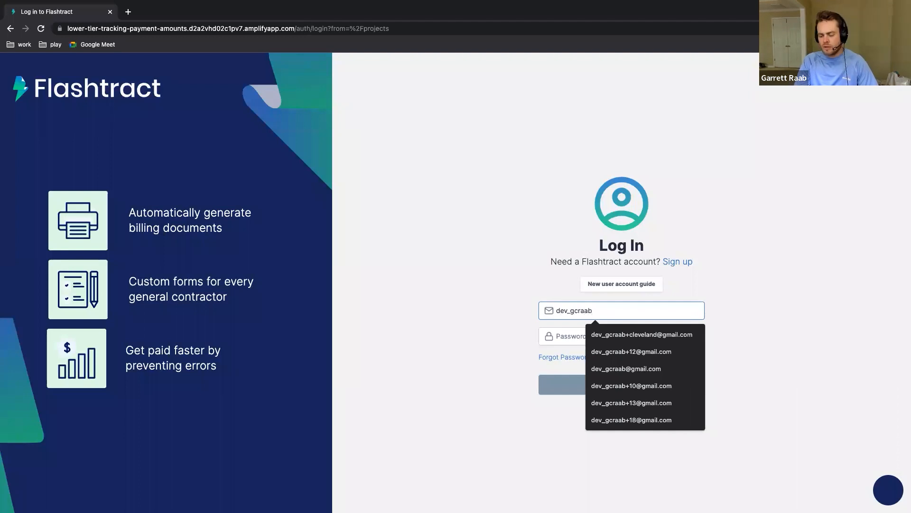
key("Tab")
type("•••••••")
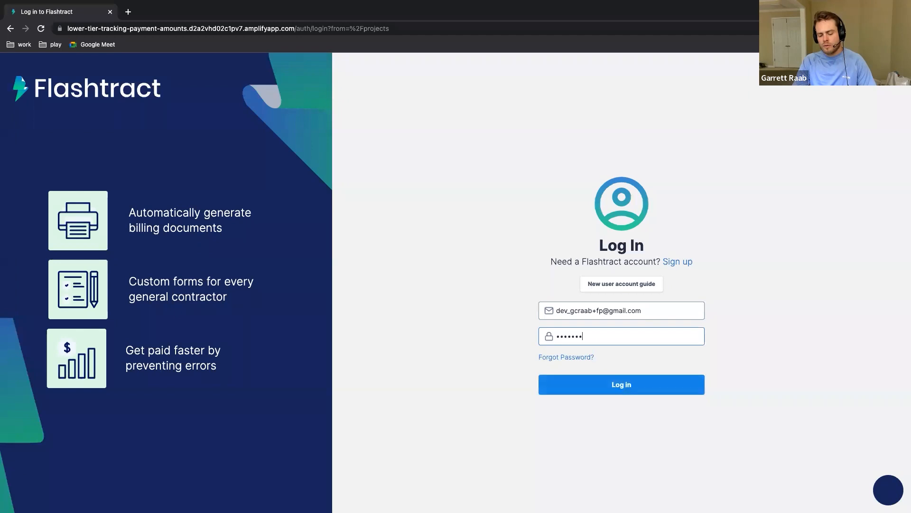
key("Return")
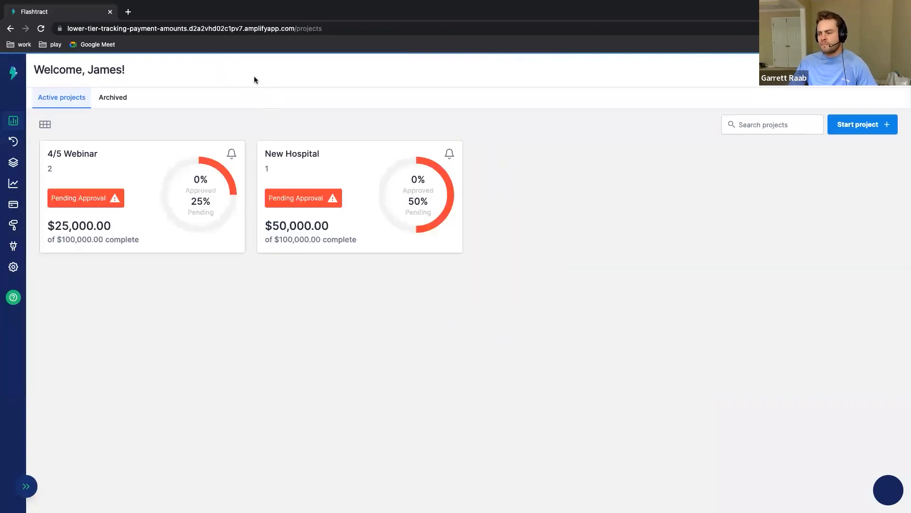
Step: Open the Concrete contract in the 4/5 Webinar project and examine the lower tiers and documents added this month
left_click(123, 198)
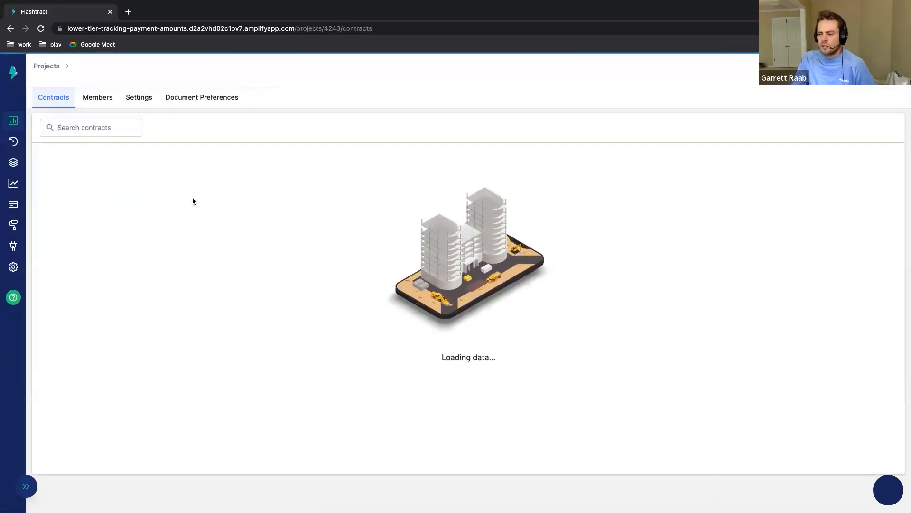
left_click(463, 190)
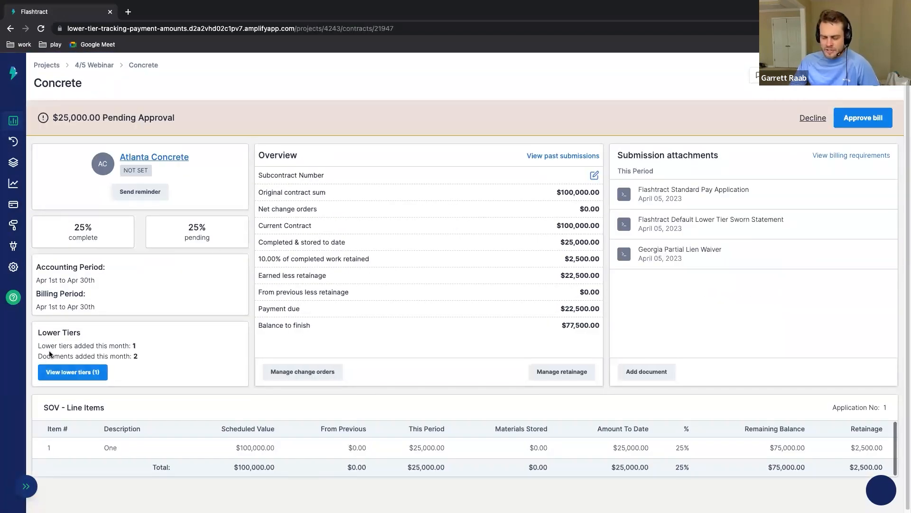
left_click_drag(37, 333, 155, 357)
left_click(164, 356)
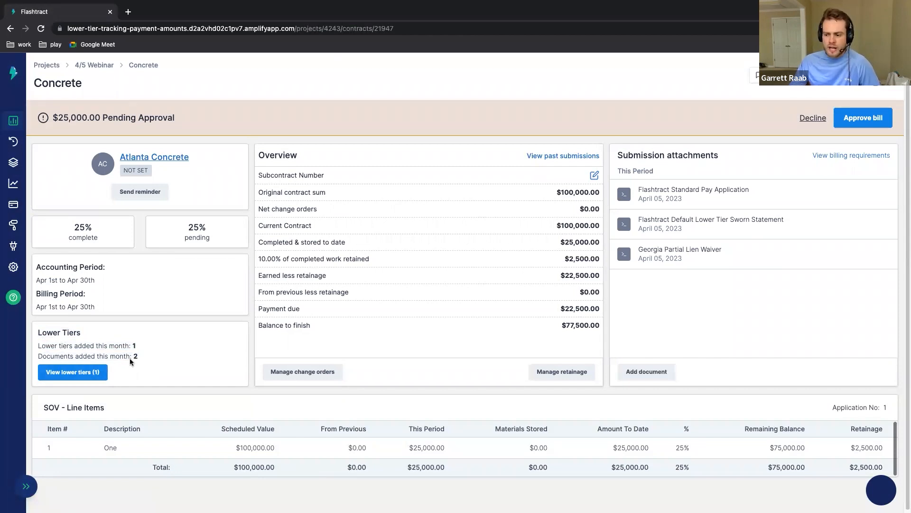
triple_click(130, 359)
left_click(178, 360)
triple_click(111, 349)
left_click(160, 349)
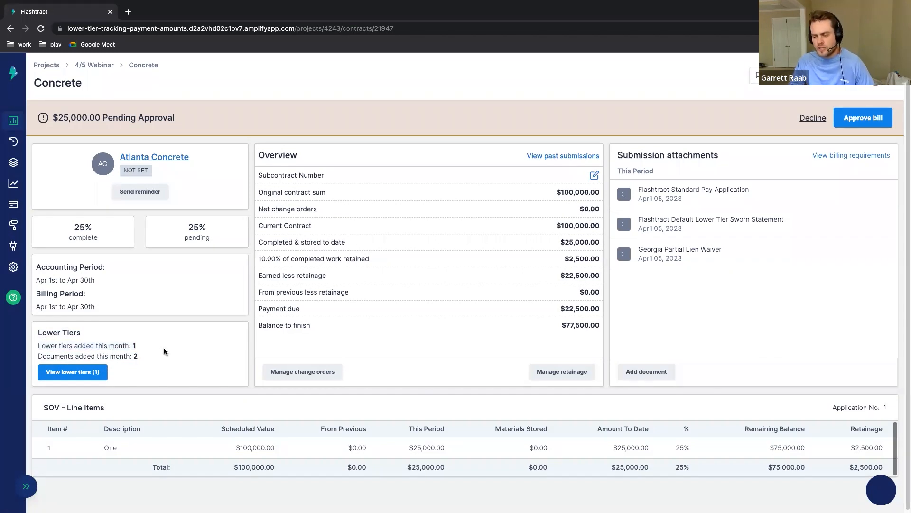
Step: View the submitted Flashtract Default Lower Tier Sworn Statement from start to end and close it
left_click(743, 232)
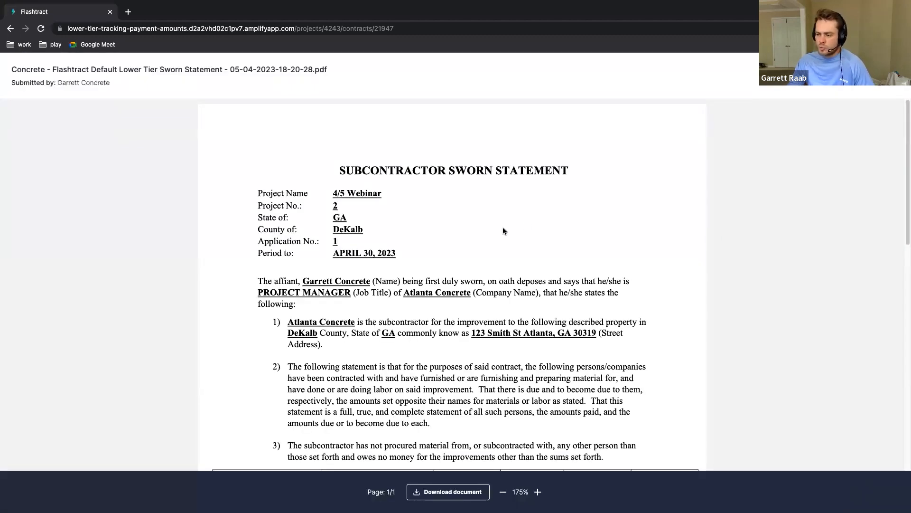
scroll(503, 233, "down", 7)
scroll(502, 242, "up", 7)
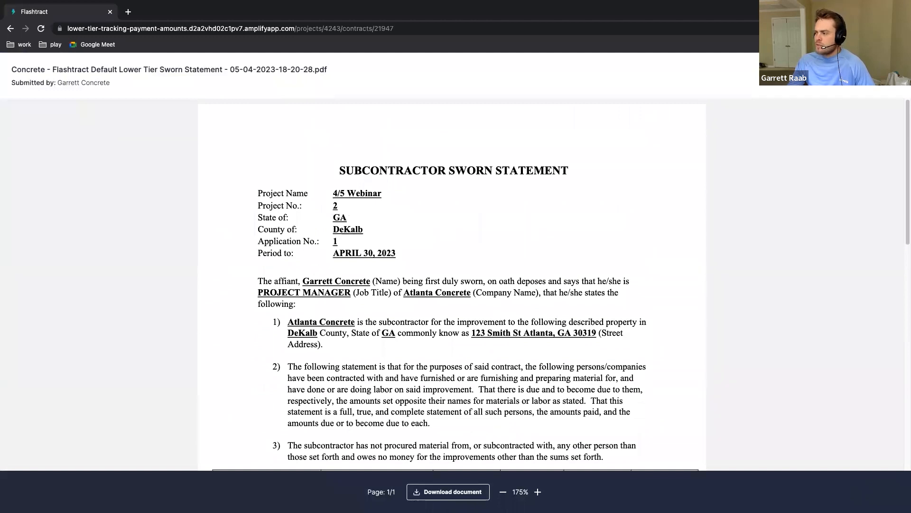
key("Escape")
Step: View Concrete Material Supplier's Lien_Release waiver and the overview of all its waivers and payments, and close its documents
left_click(83, 373)
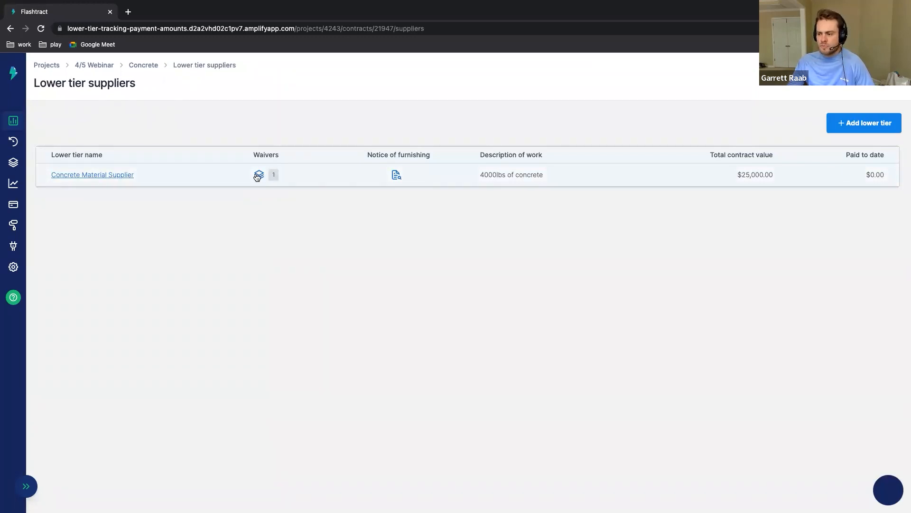
left_click(258, 175)
left_click(866, 267)
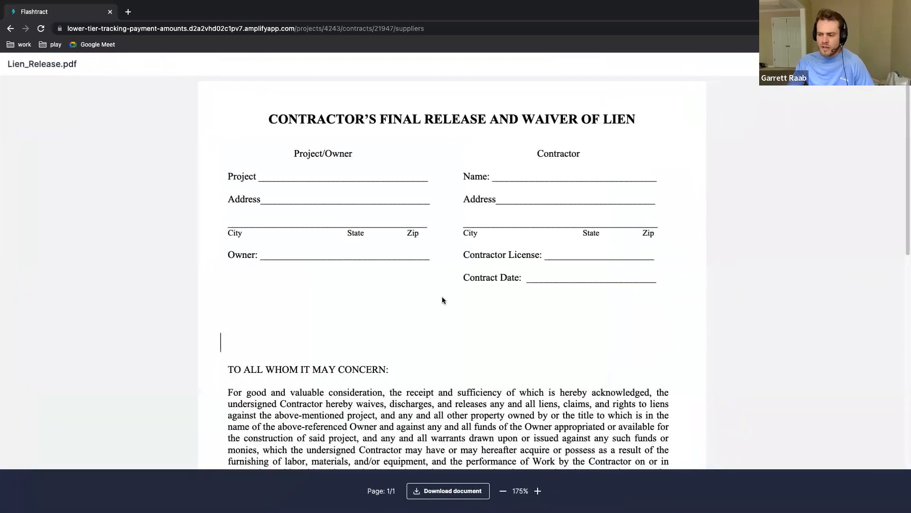
scroll(443, 299, "down", 8)
scroll(441, 299, "up", 8)
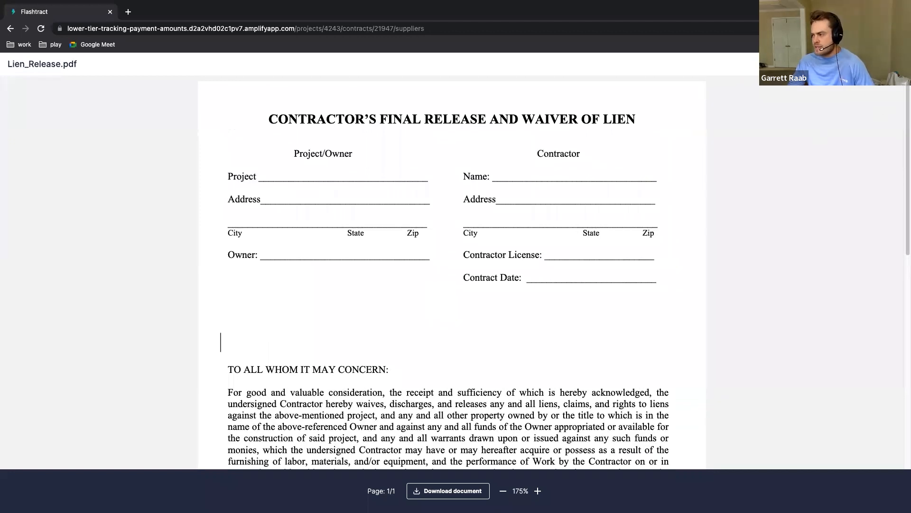
left_click(896, 64)
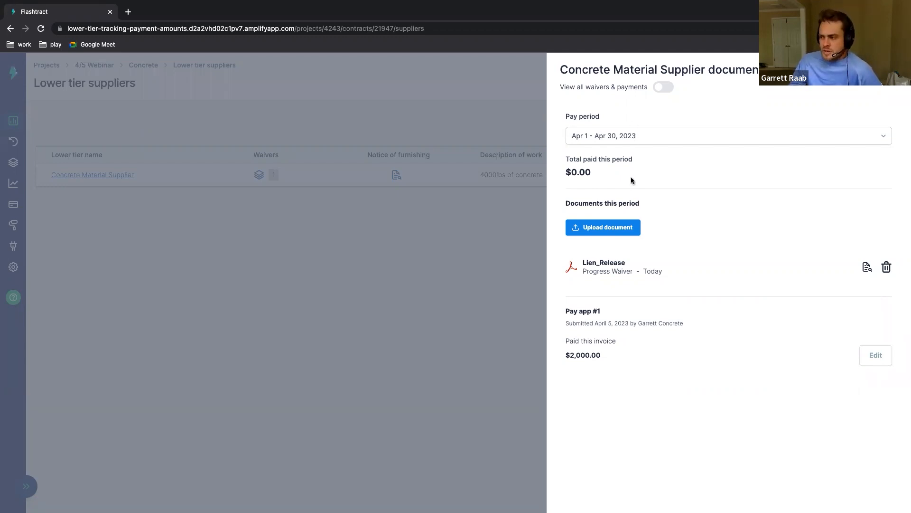
left_click(665, 88)
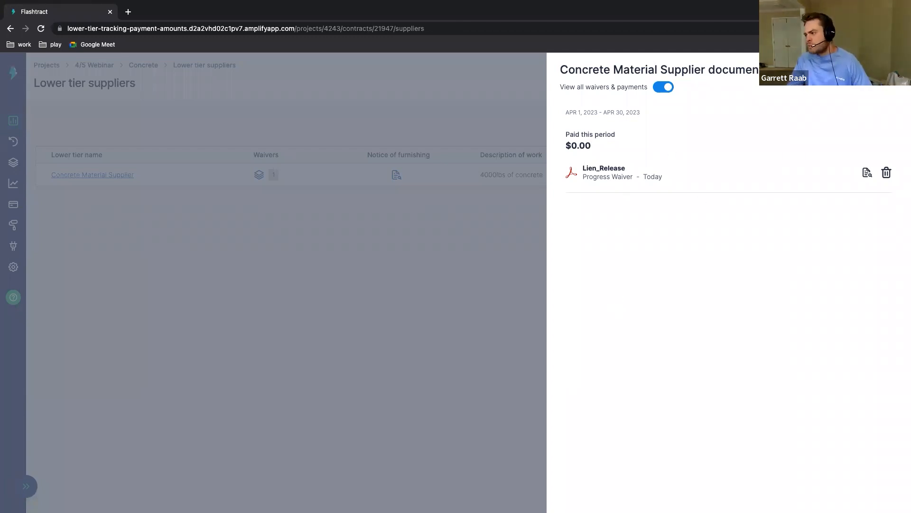
left_click(450, 118)
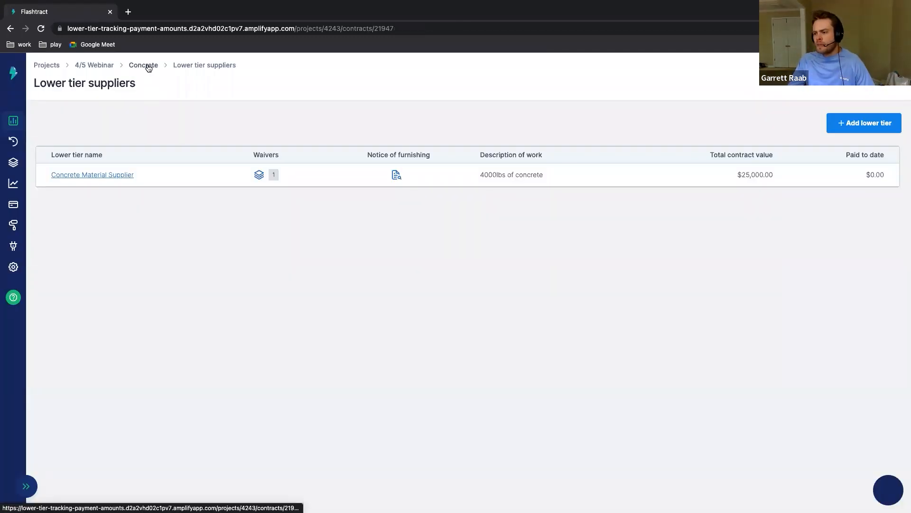
Step: Return to the Concrete contract and approve its pending $25,000.00 bill, confirming the approval
left_click(145, 66)
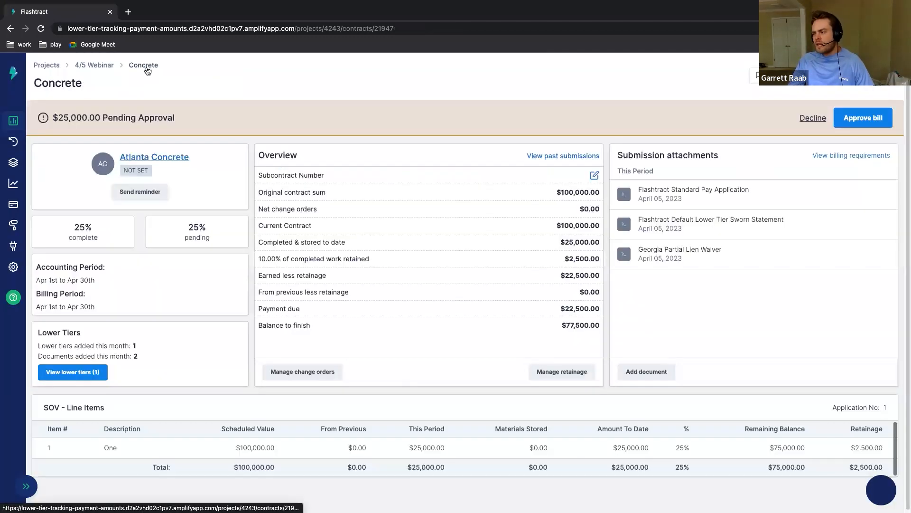
left_click(858, 121)
left_click(320, 294)
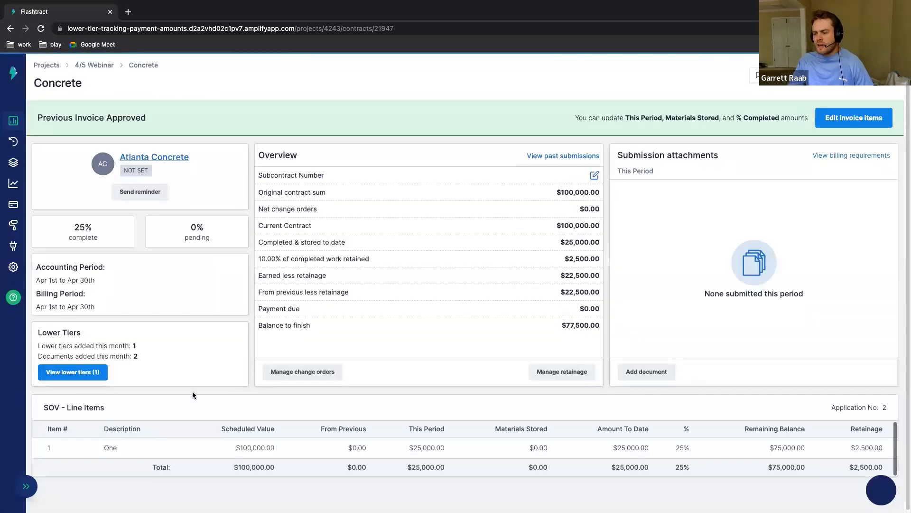
Step: Open the contract's lower tier suppliers, reload the page, and examine Concrete Material Supplier's paid amount for Pay app #1
left_click(90, 373)
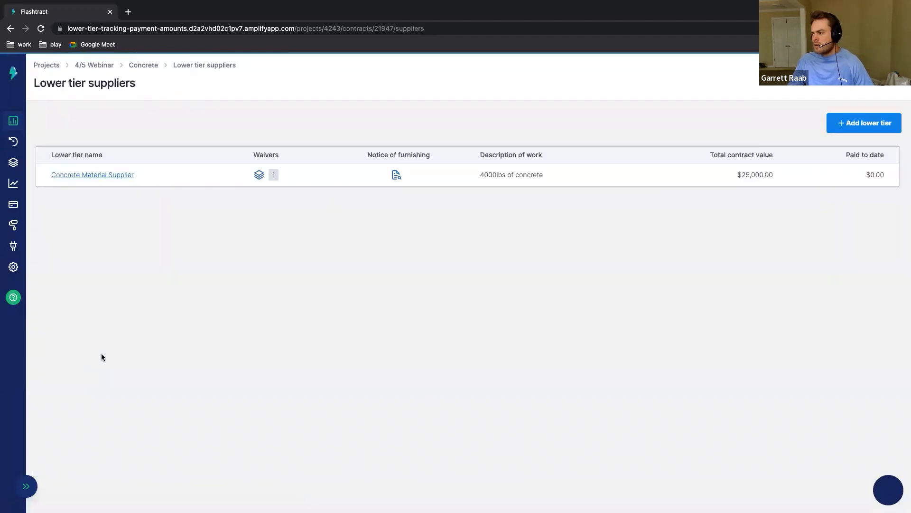
left_click(42, 28)
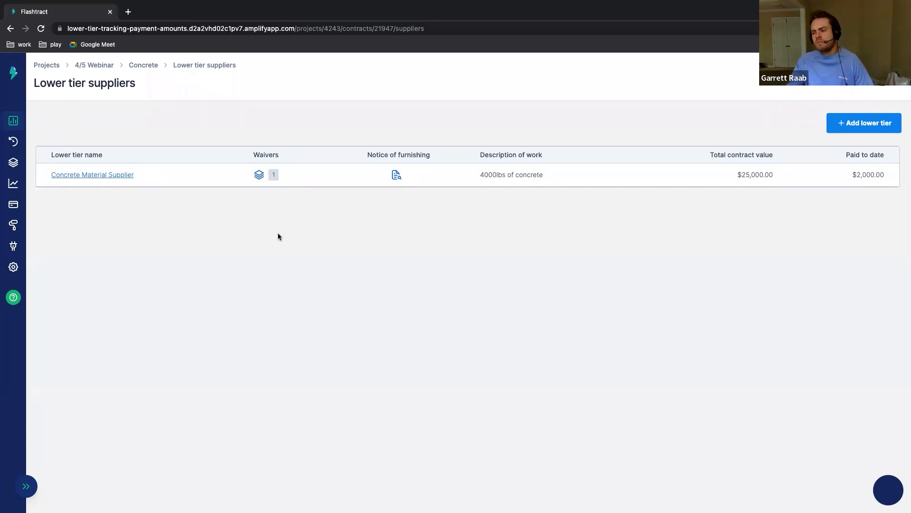
left_click(259, 175)
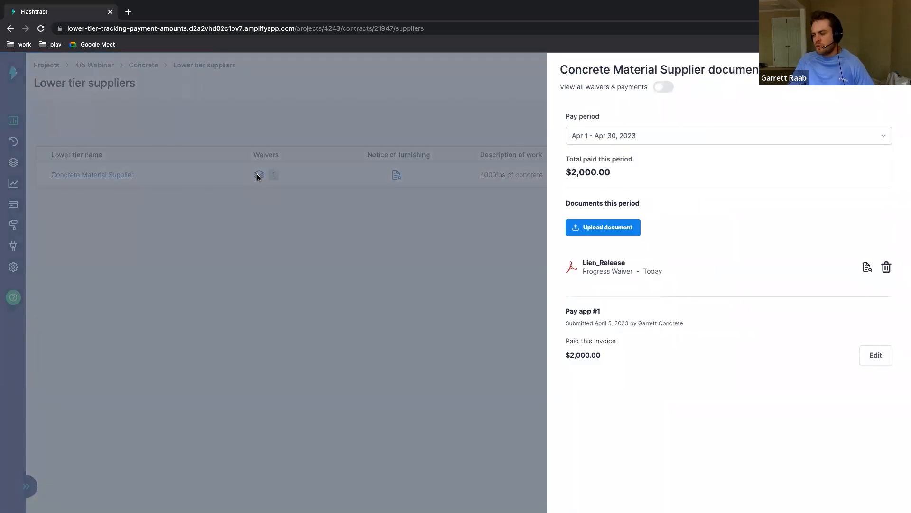
left_click_drag(567, 339, 596, 340)
left_click(602, 337)
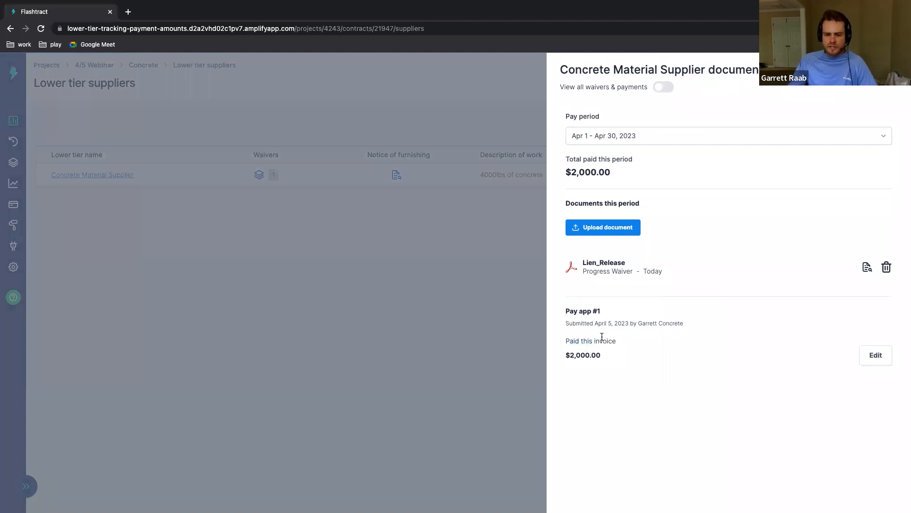
left_click_drag(565, 354, 599, 353)
left_click(600, 354)
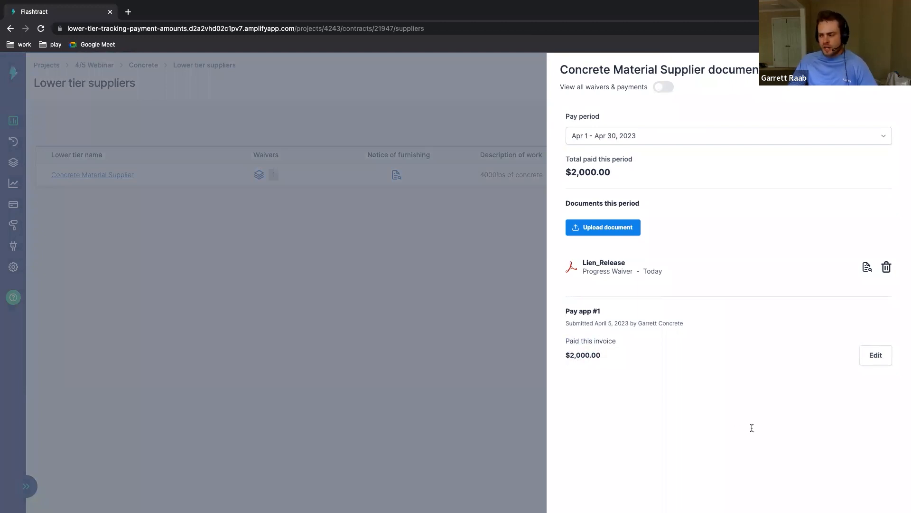
Step: Set Concrete Material Supplier's paid amount for Pay app #1 to $1,000.00, save it, and close the supplier's documents
left_click(873, 355)
left_click(672, 356)
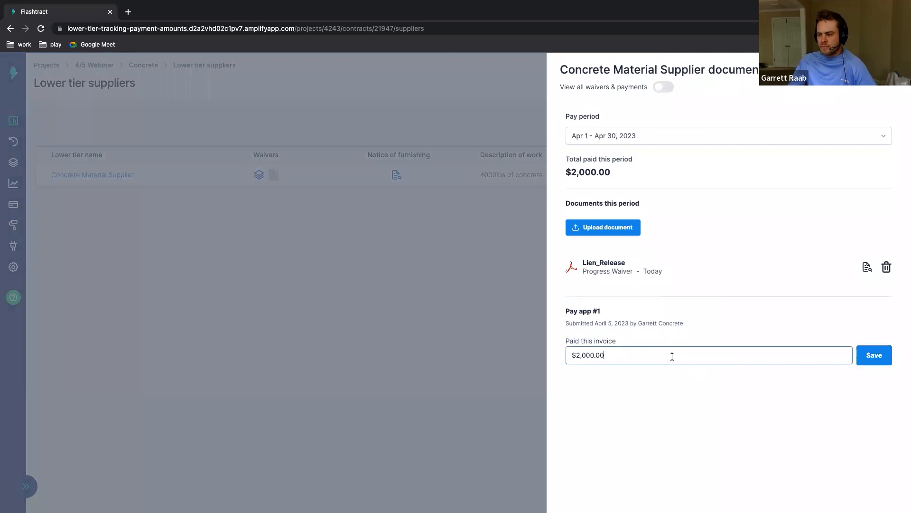
key("super+a")
type("1000")
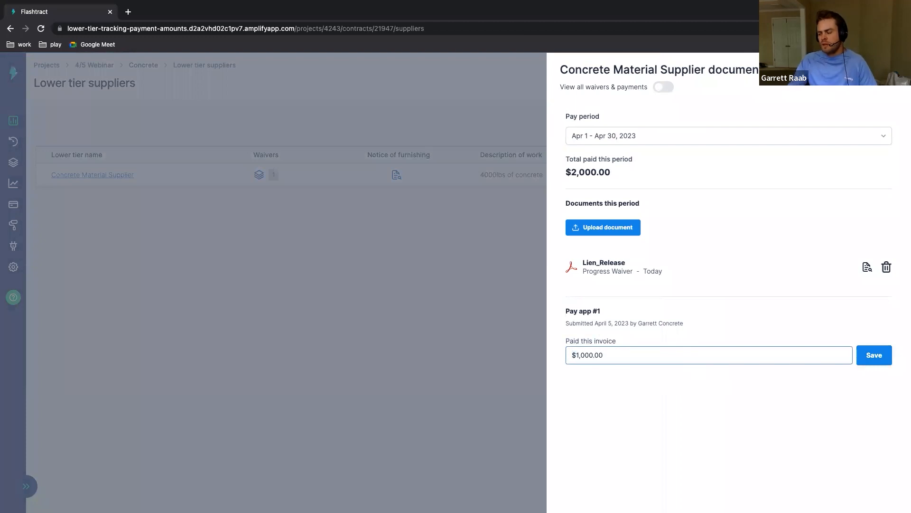
left_click(874, 357)
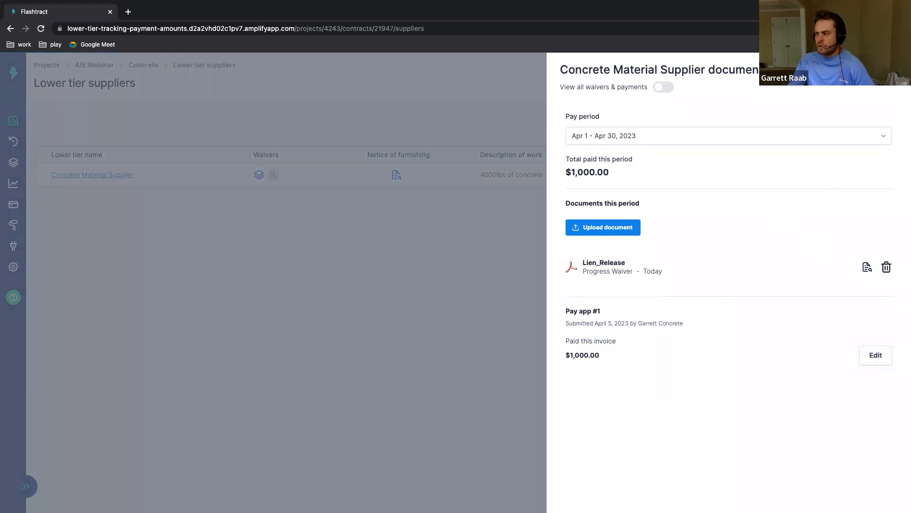
left_click(894, 67)
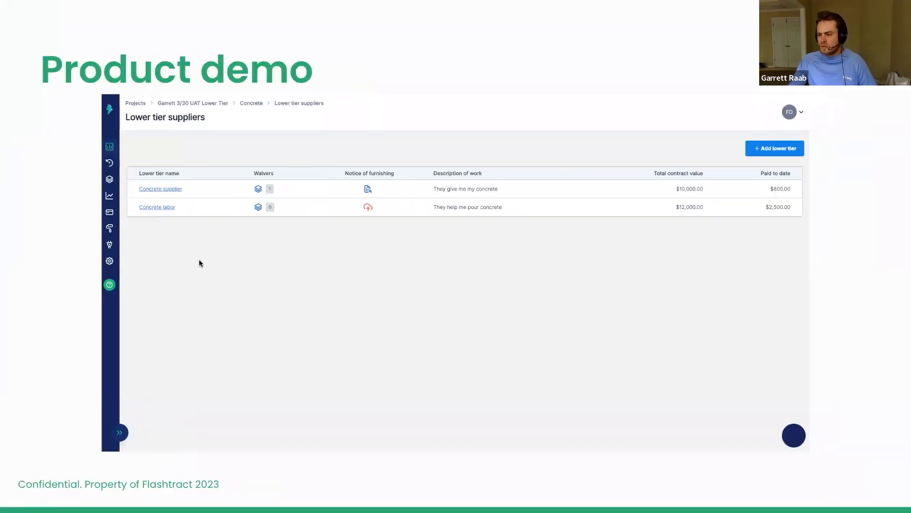
key("Right")
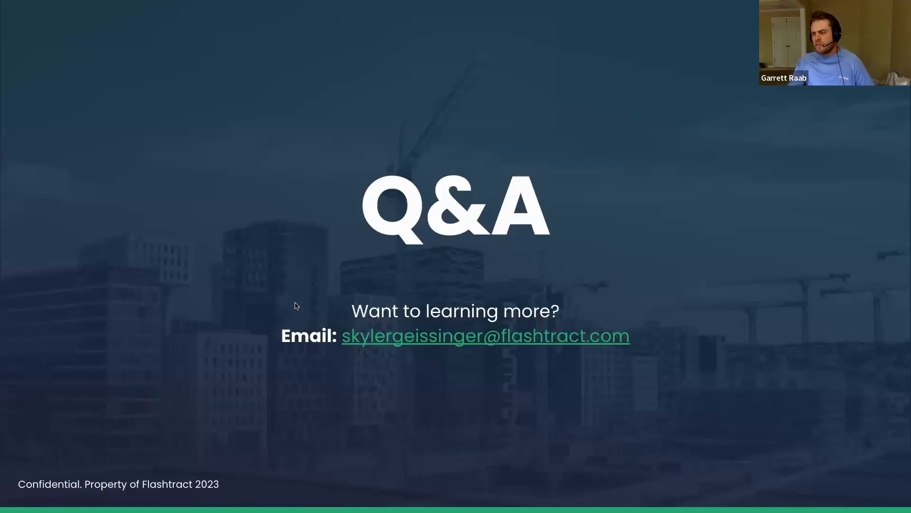